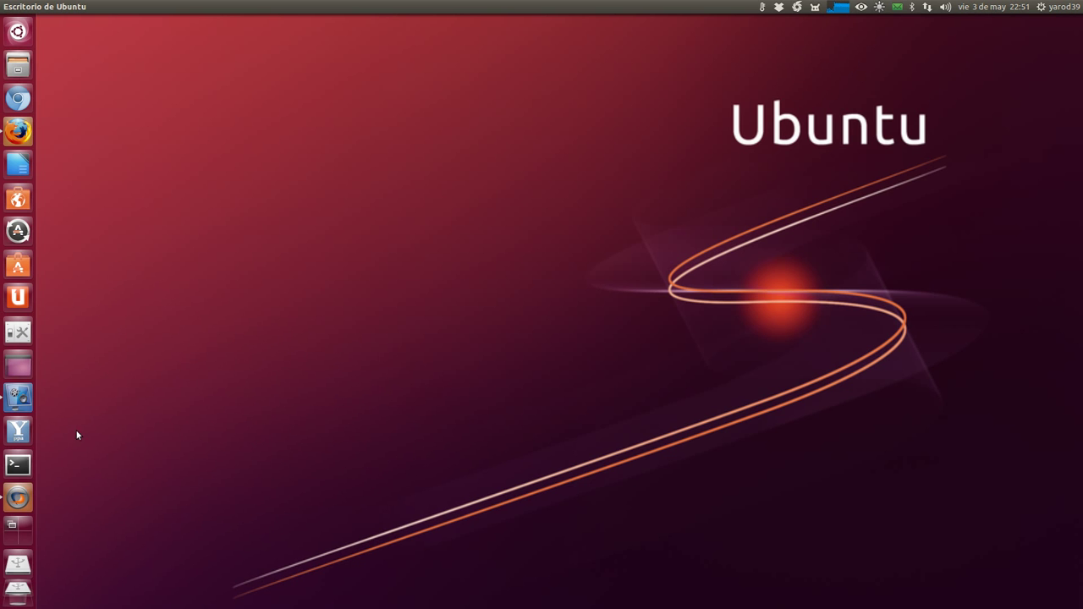
Open CrossOver and review the Adobe Photoshop CS bottle's run-command options, installed applications and control panel entries
{"action": "left_click", "coordinate": [18, 498]}
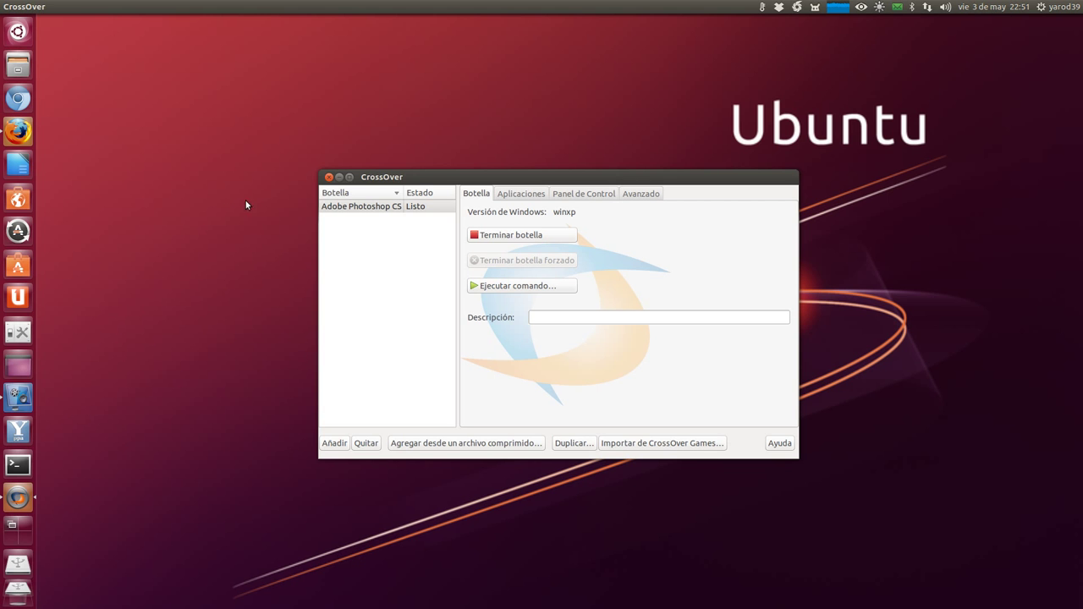
{"action": "left_click", "coordinate": [504, 288]}
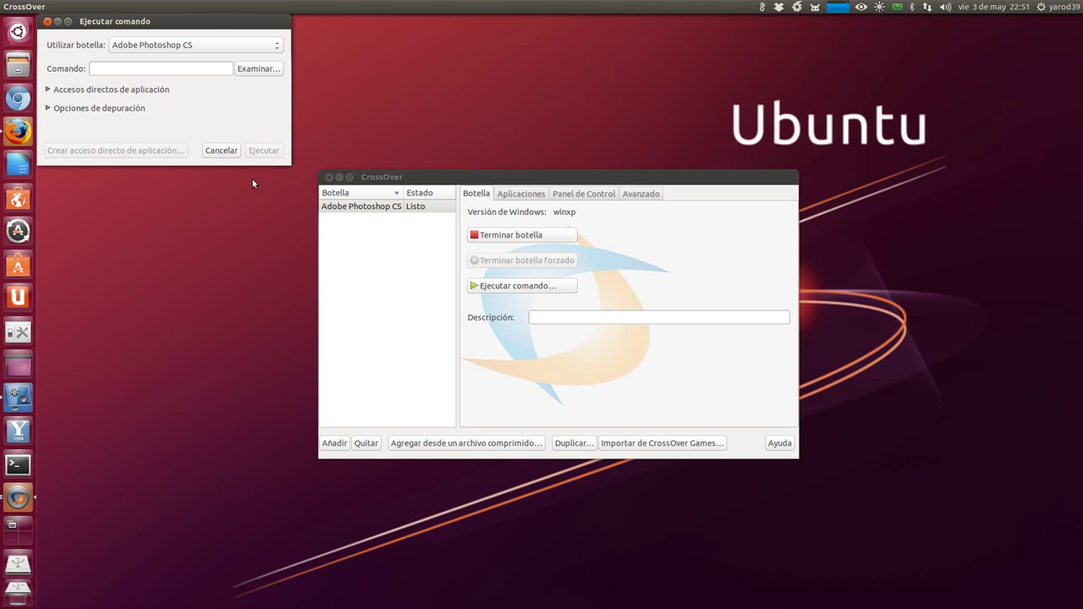
{"action": "left_click", "coordinate": [158, 91]}
{"action": "left_click", "coordinate": [127, 132]}
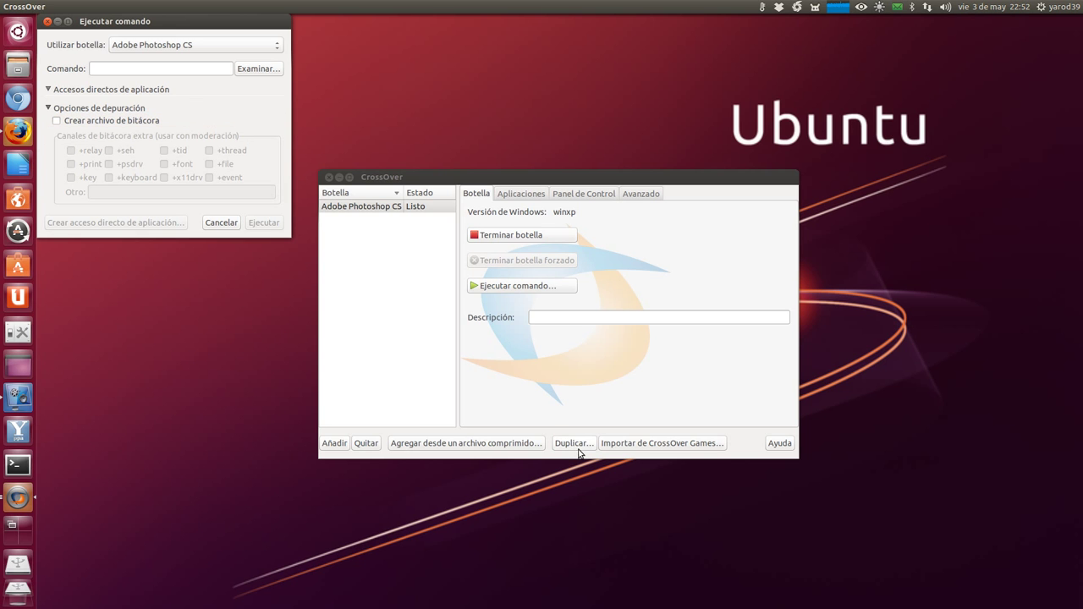
{"action": "left_click", "coordinate": [509, 288]}
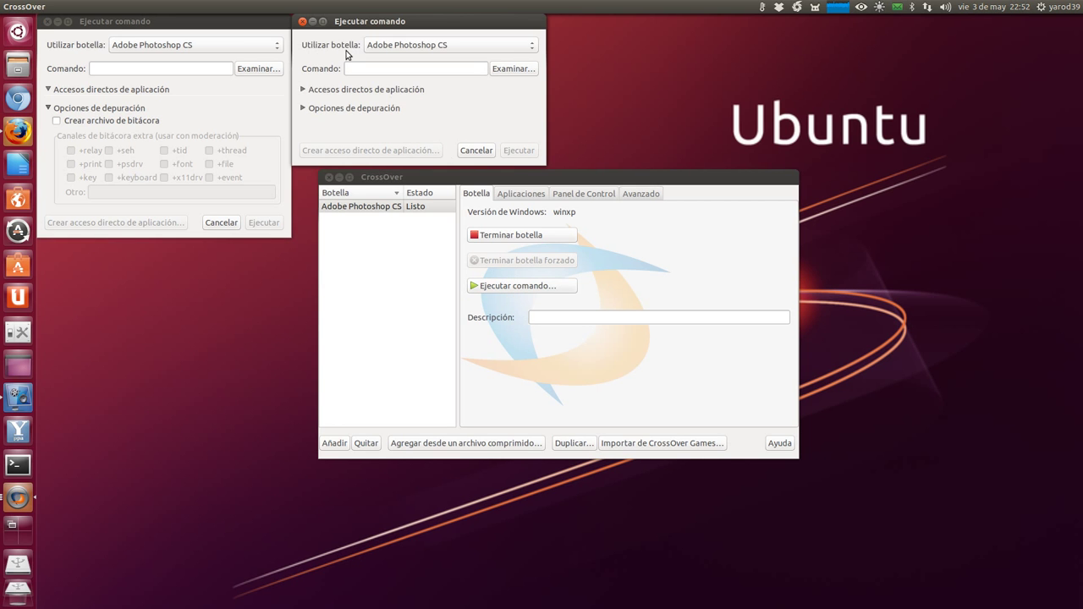
{"action": "left_click", "coordinate": [303, 22]}
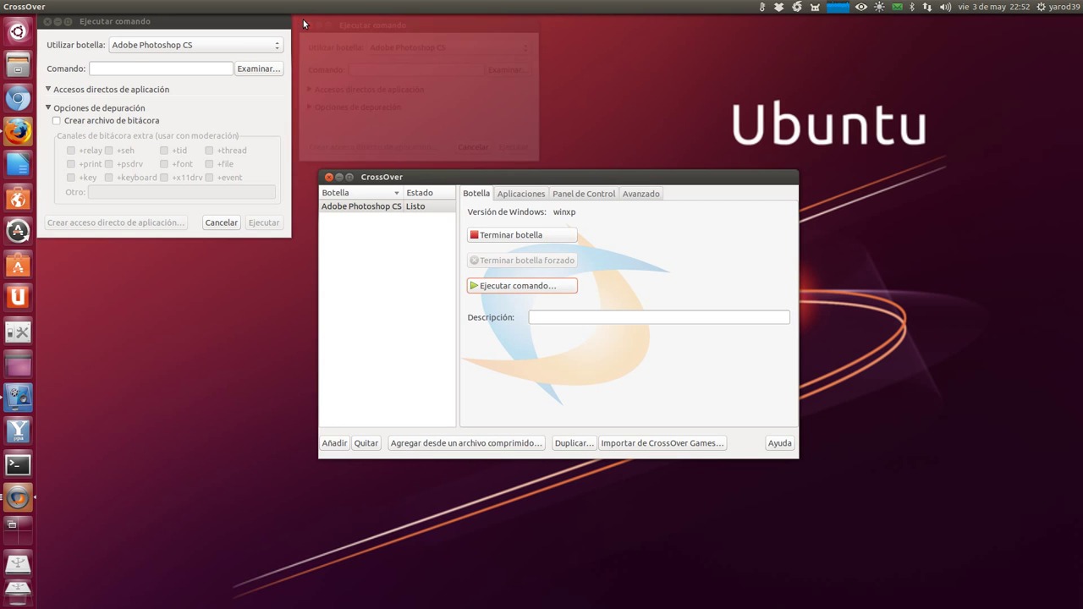
{"action": "left_click", "coordinate": [48, 21]}
{"action": "left_click", "coordinate": [517, 194]}
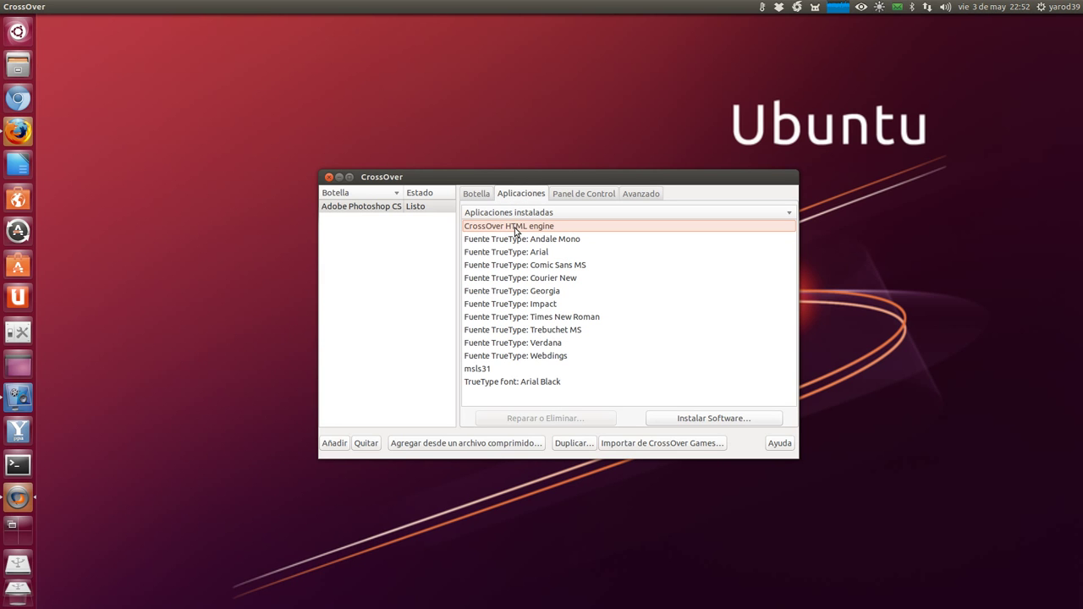
{"action": "left_click", "coordinate": [574, 196]}
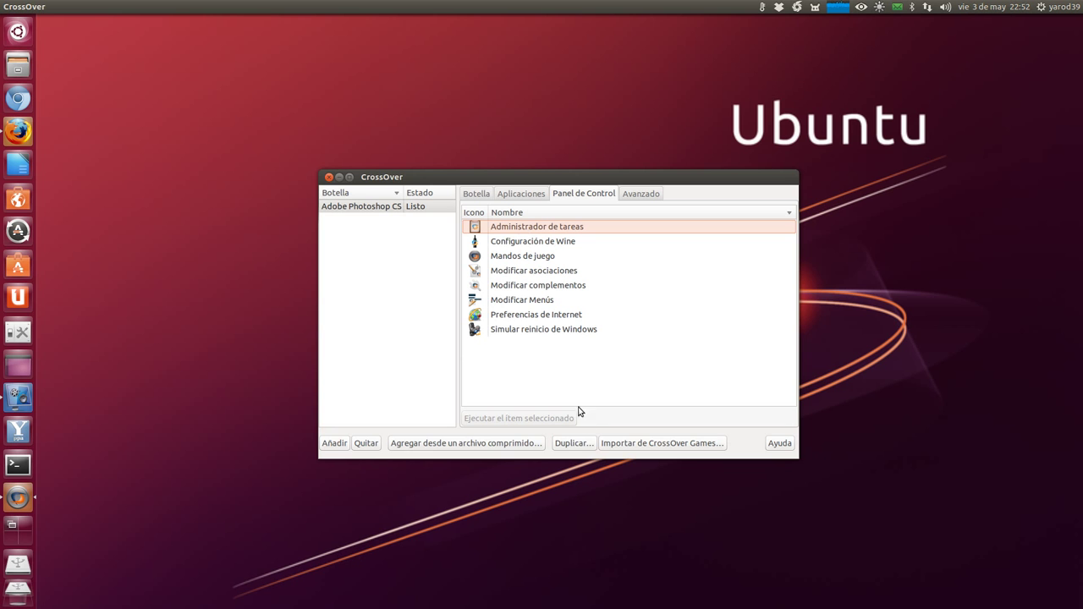
Delete the Adobe Photoshop CS bottle together with its contents
{"action": "left_click", "coordinate": [366, 444]}
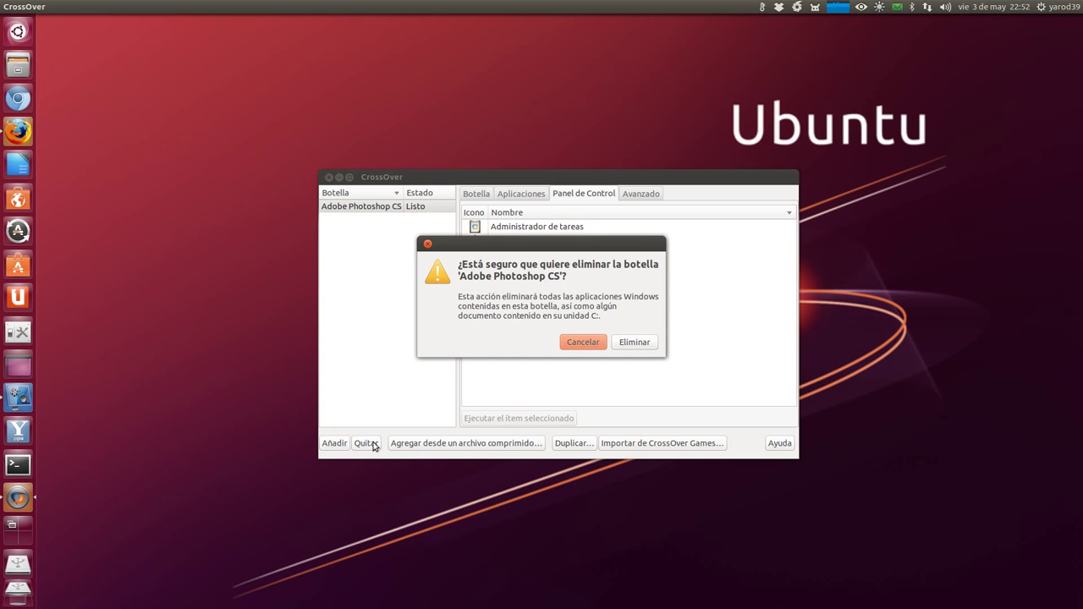
{"action": "left_click", "coordinate": [636, 342]}
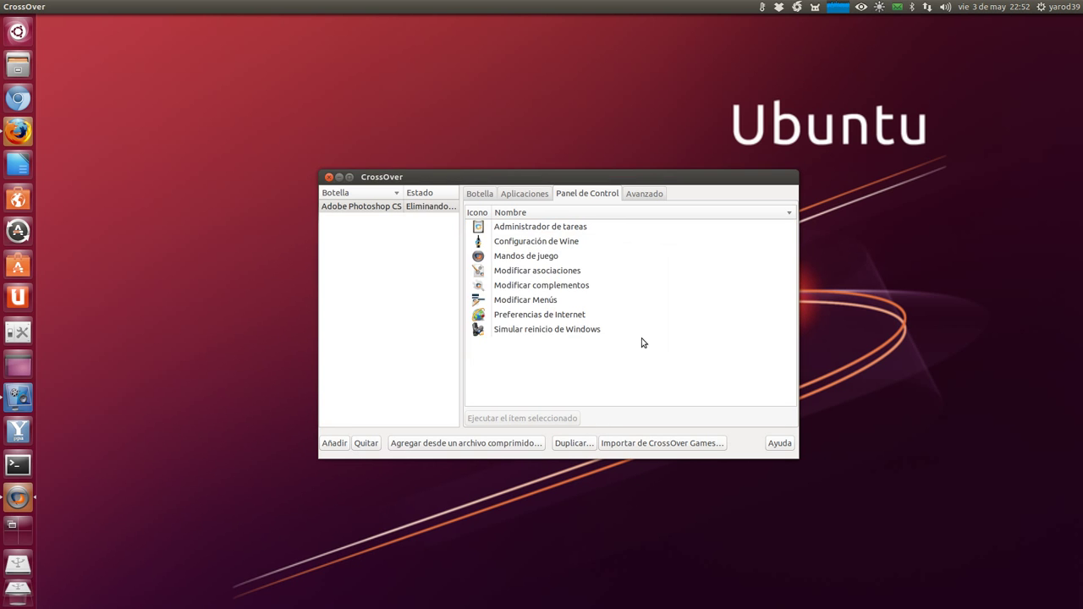
{"action": "left_click", "coordinate": [373, 208]}
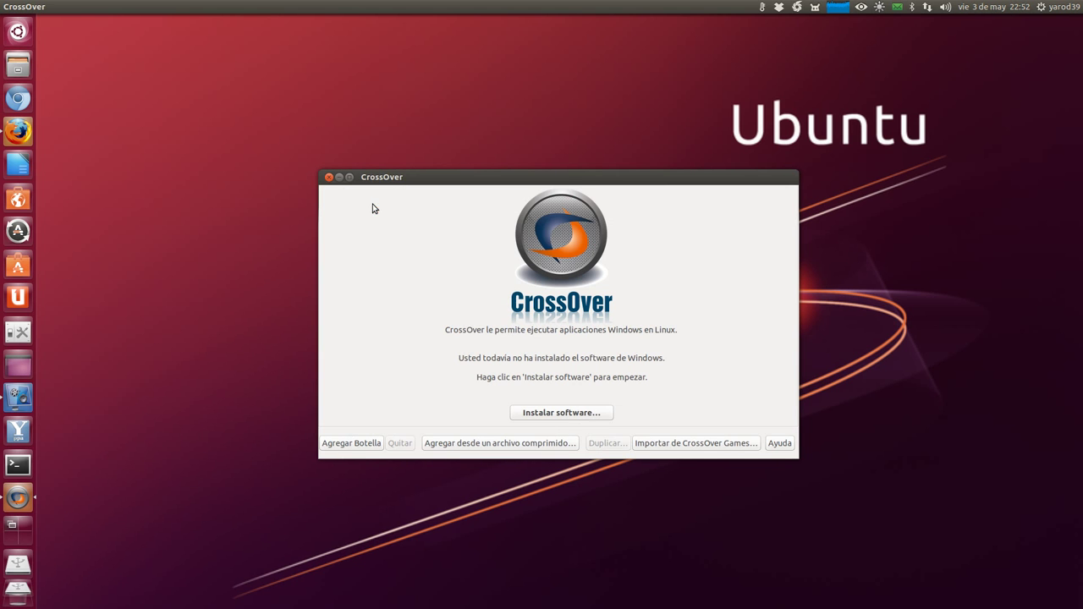
Start installing Adobe Photoshop CS in a new winxp bottle, using PSCS6.exe as the installation file
{"action": "left_click", "coordinate": [569, 413]}
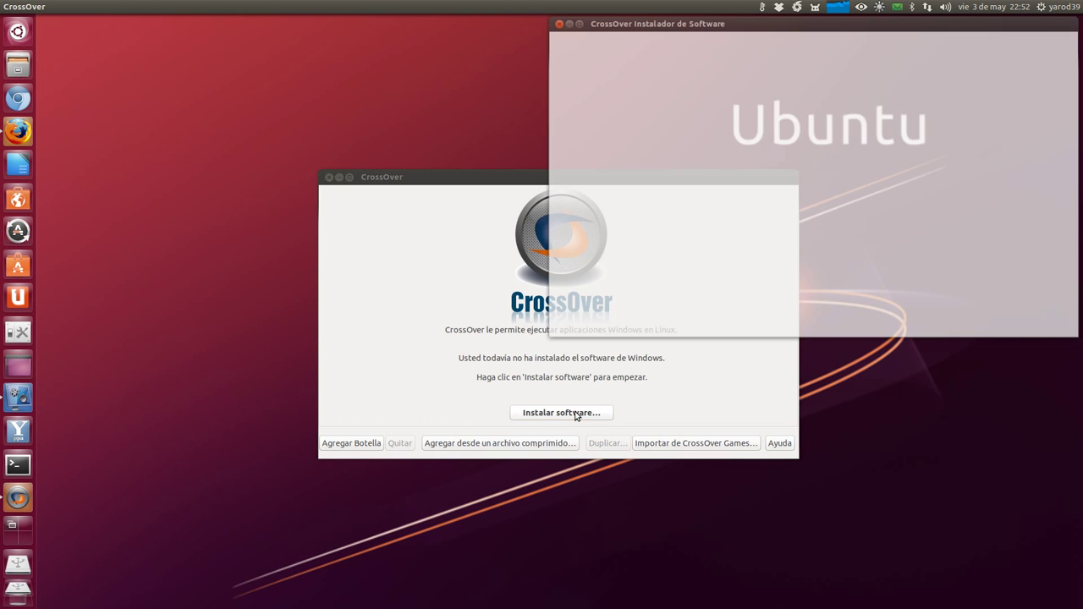
{"action": "left_click", "coordinate": [599, 118]}
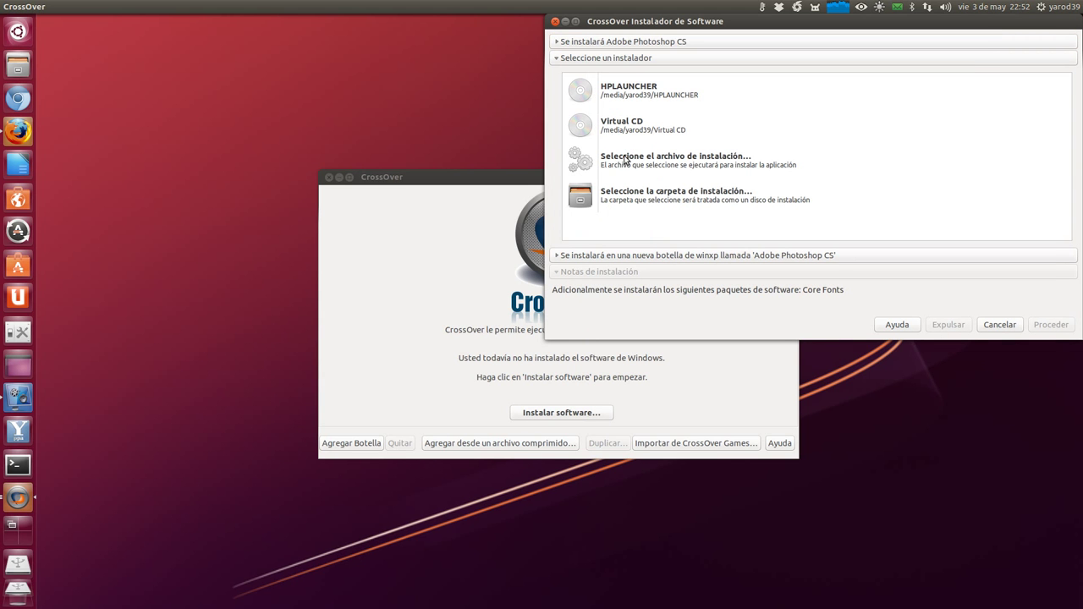
{"action": "left_click", "coordinate": [626, 159]}
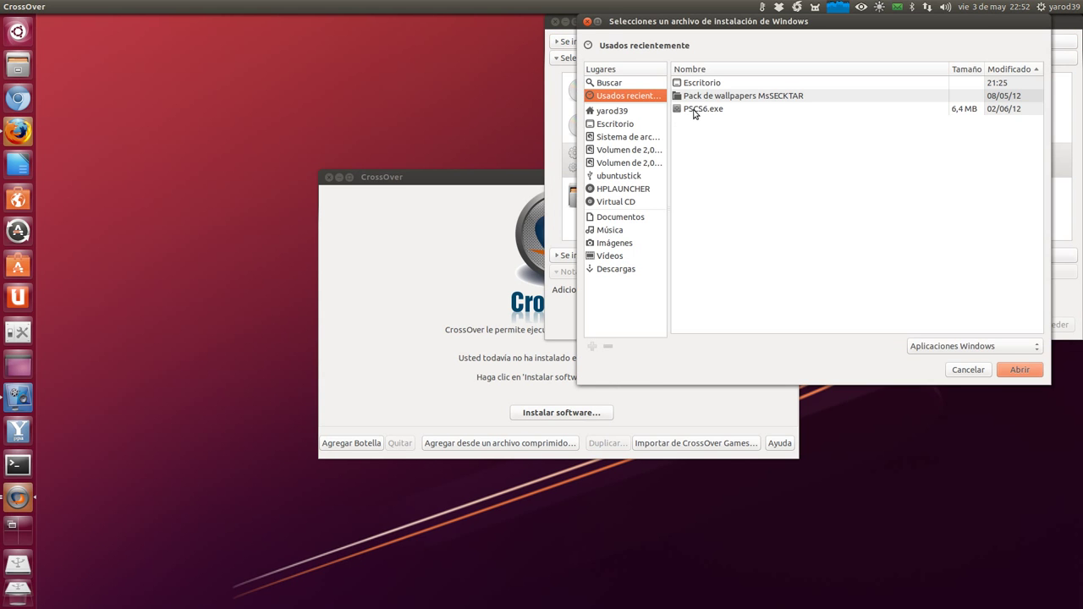
{"action": "double_click", "coordinate": [694, 110]}
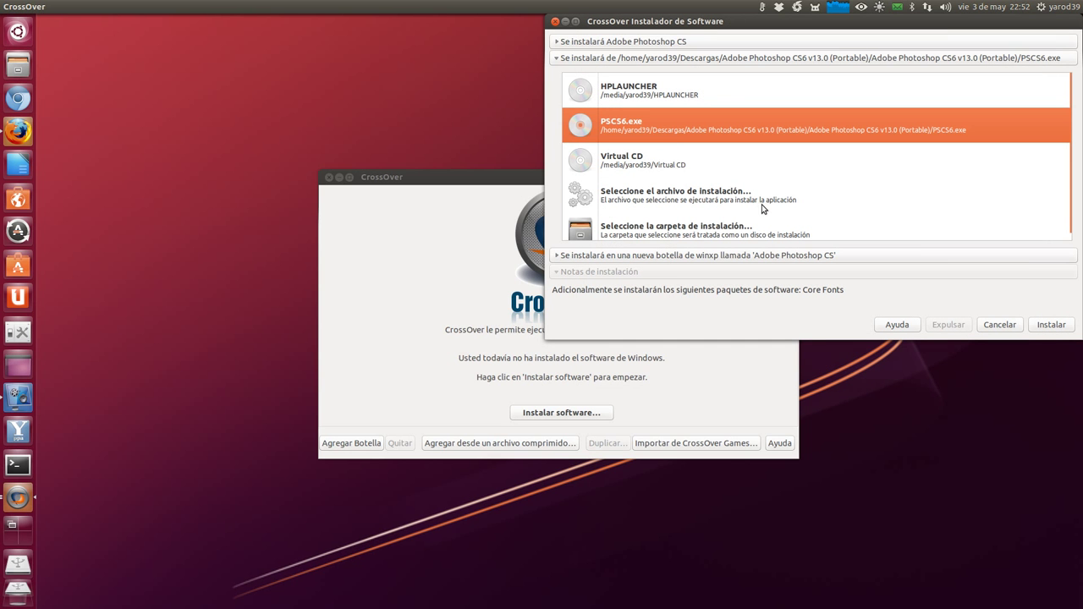
{"action": "left_click", "coordinate": [1049, 325]}
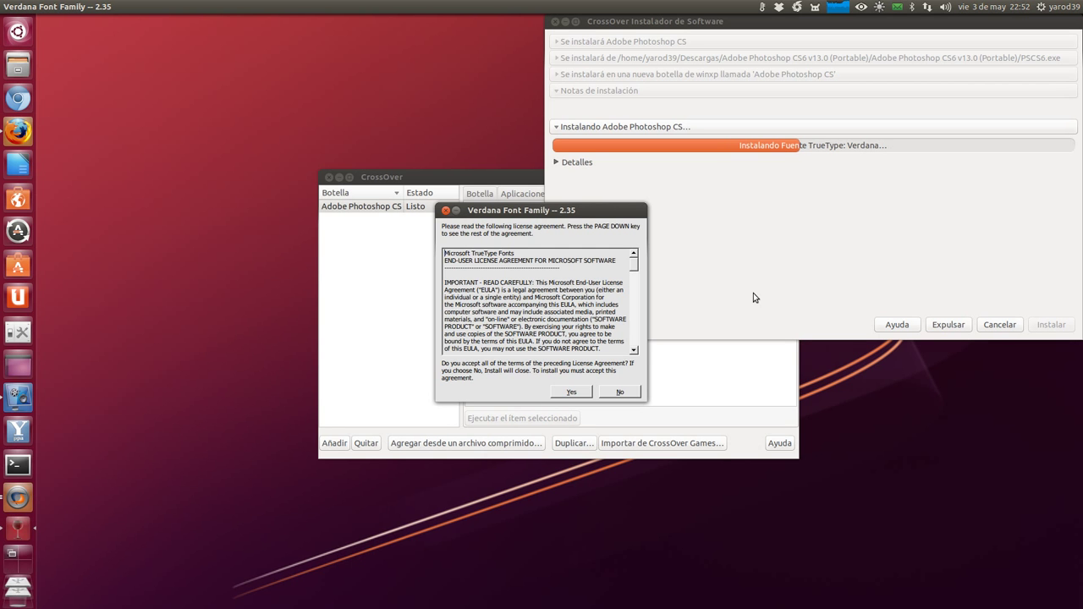
Accept the Verdana font licence agreement and launch Photoshop CS6 in Spanish (es_ES)
{"action": "left_click", "coordinate": [579, 396]}
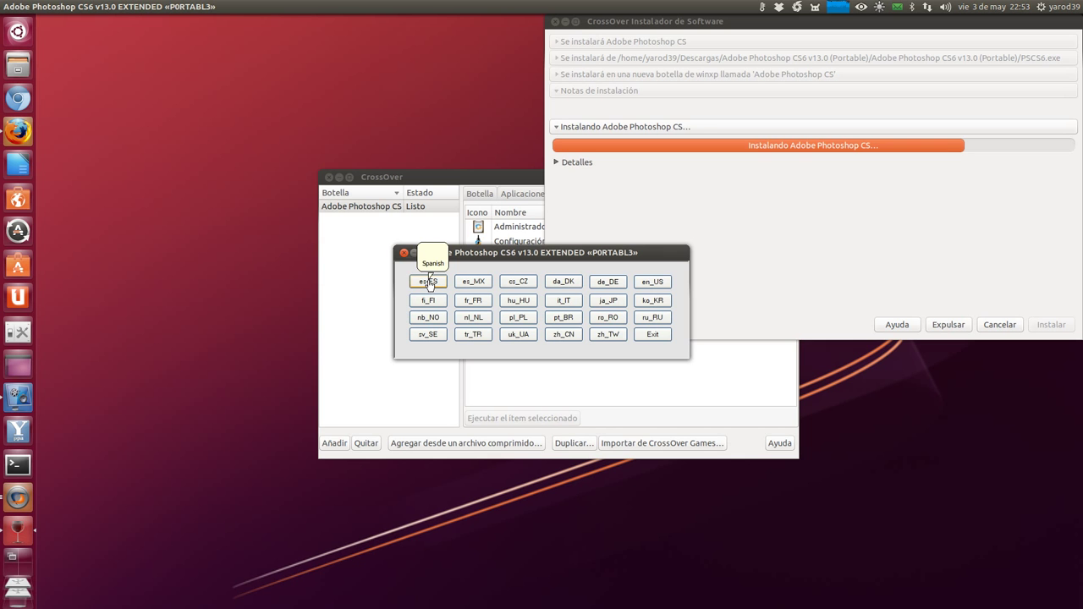
{"action": "left_click", "coordinate": [429, 282]}
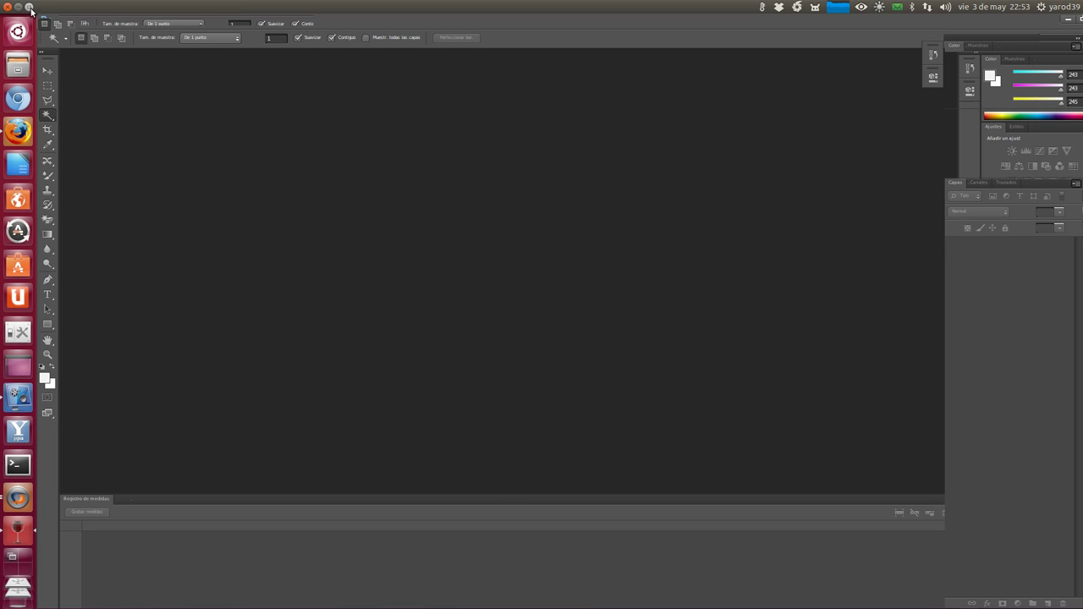
Restore the Photoshop window to a smaller size, reposition it on the desktop and maximize it again
{"action": "left_click", "coordinate": [38, 7]}
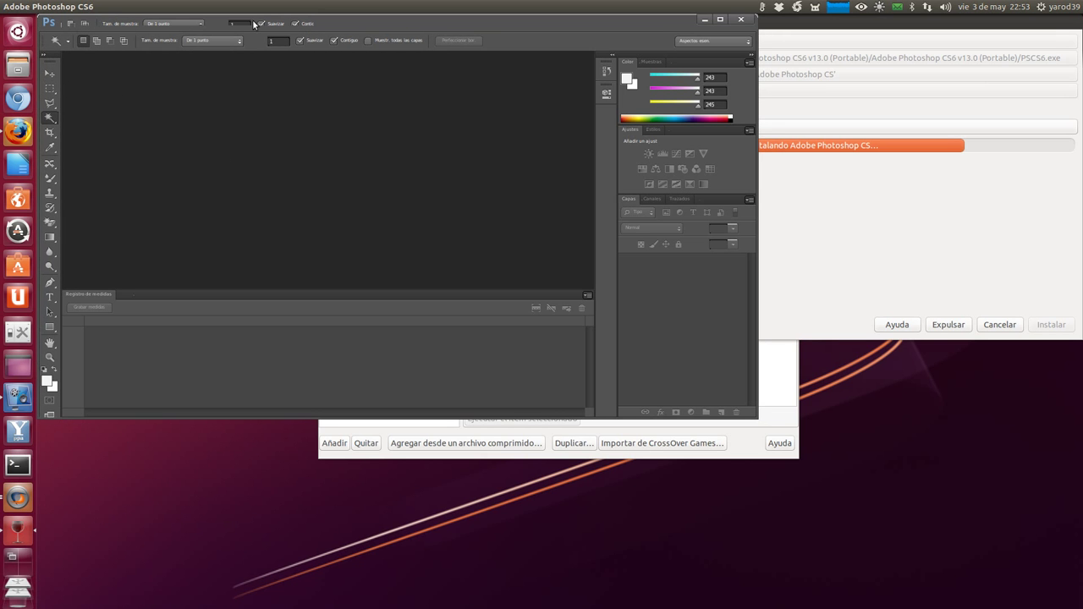
{"action": "left_click_drag", "start_coordinate": [328, 235], "coordinate": [321, 355]}
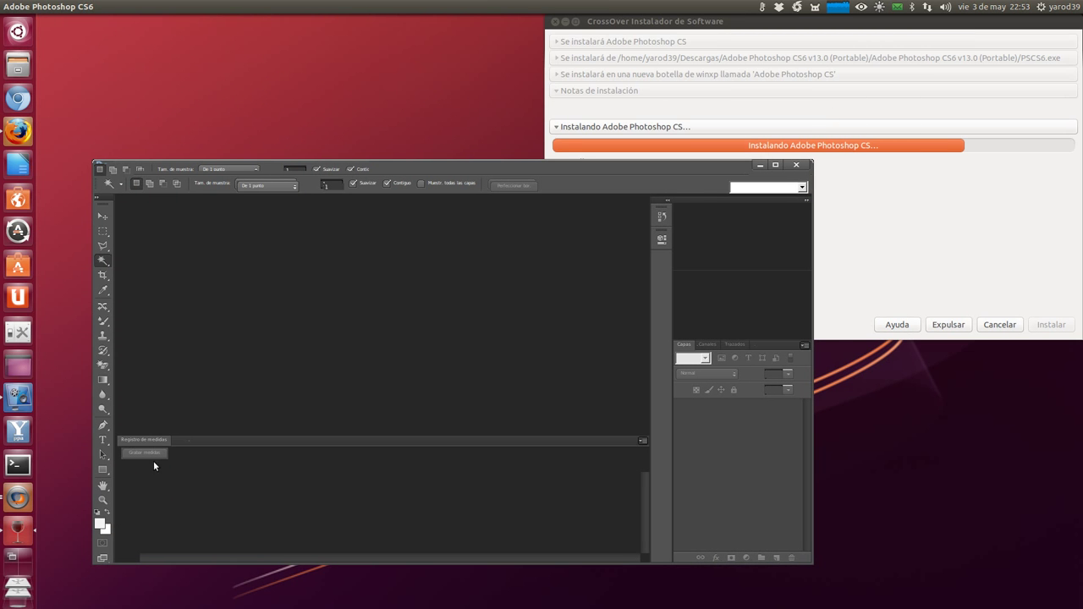
{"action": "left_click", "coordinate": [100, 169]}
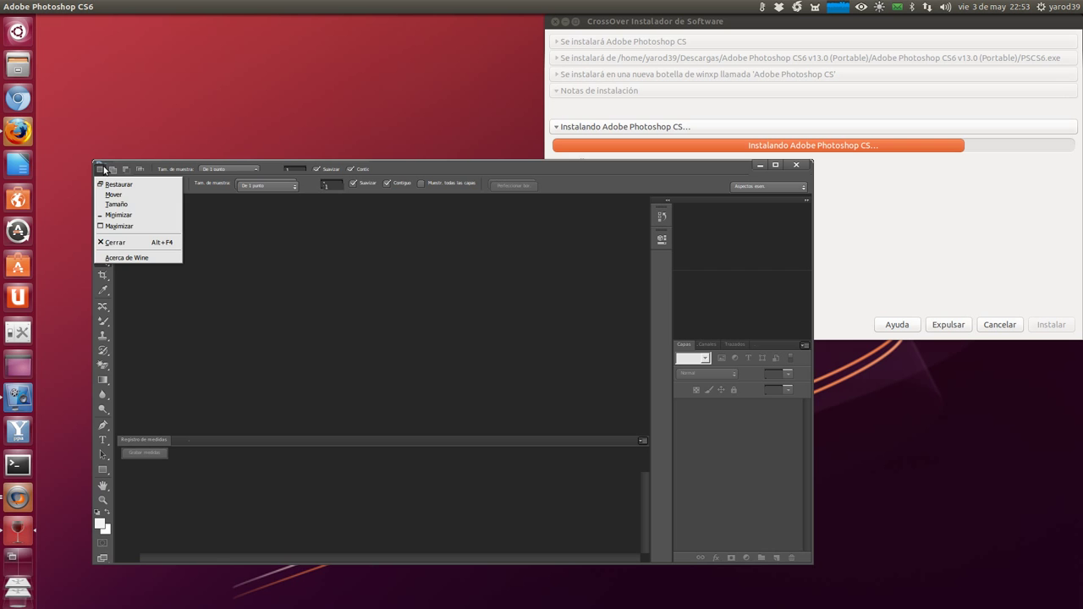
{"action": "left_click", "coordinate": [119, 226]}
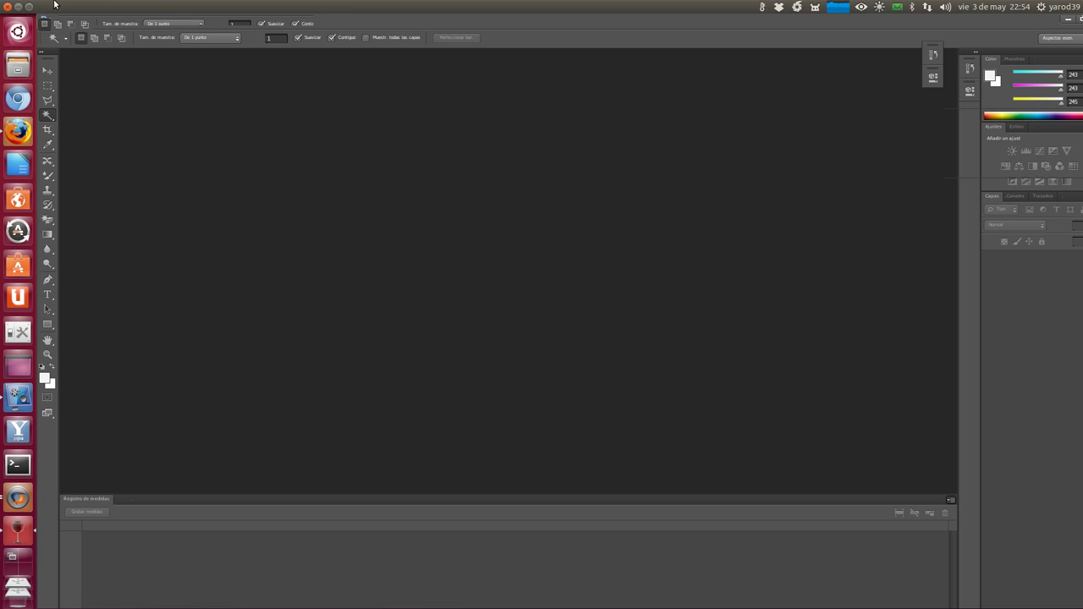
Try Photoshop's sample size list and collapsed History panel, and dismiss the program error dialog
{"action": "left_click", "coordinate": [171, 26]}
{"action": "left_click", "coordinate": [171, 25]}
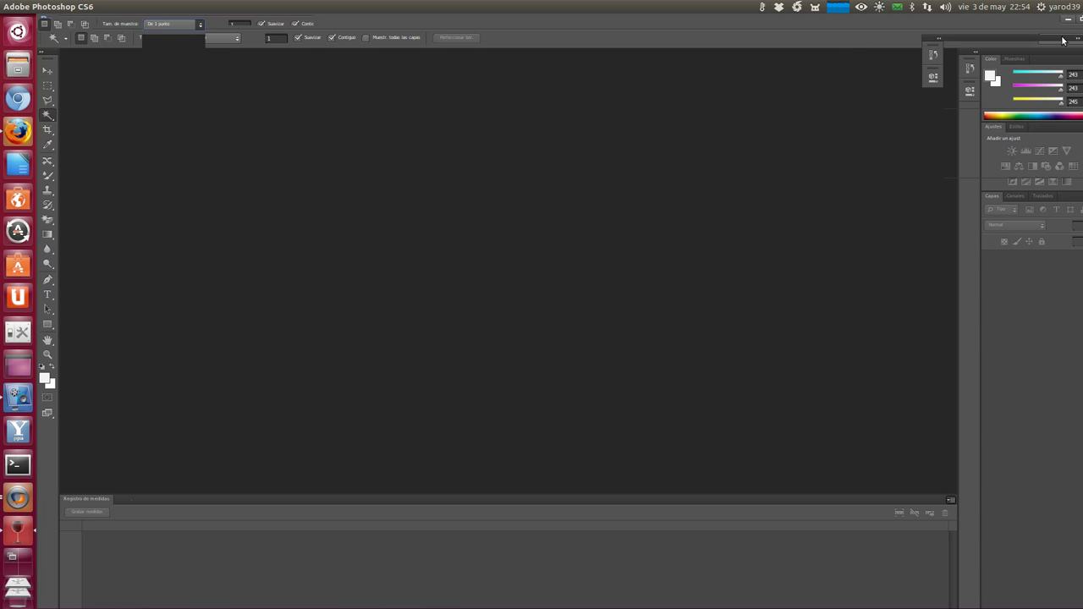
{"action": "left_click", "coordinate": [934, 75]}
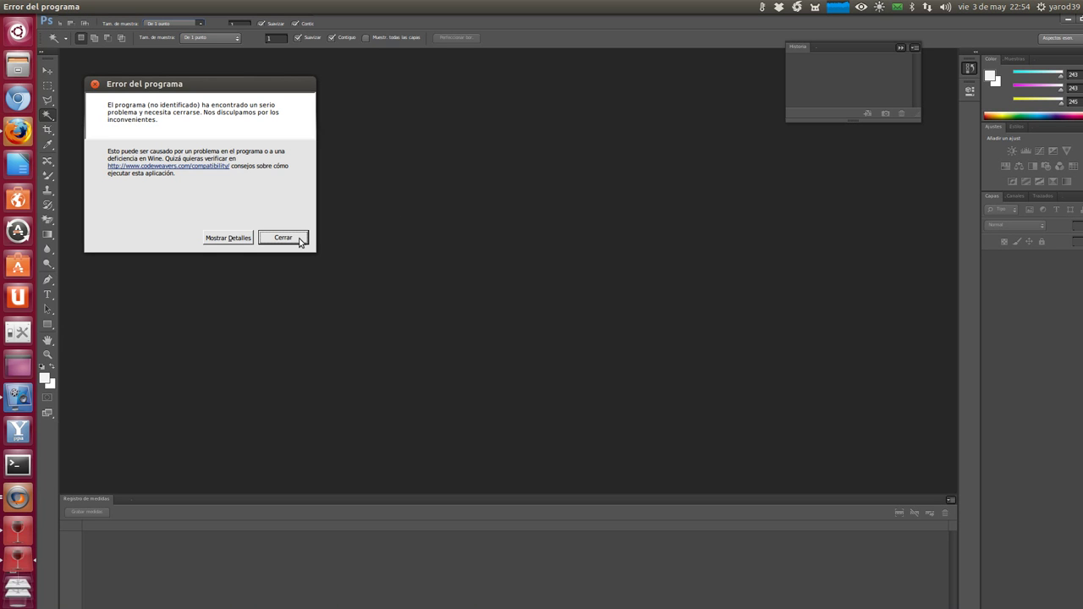
{"action": "left_click", "coordinate": [298, 237]}
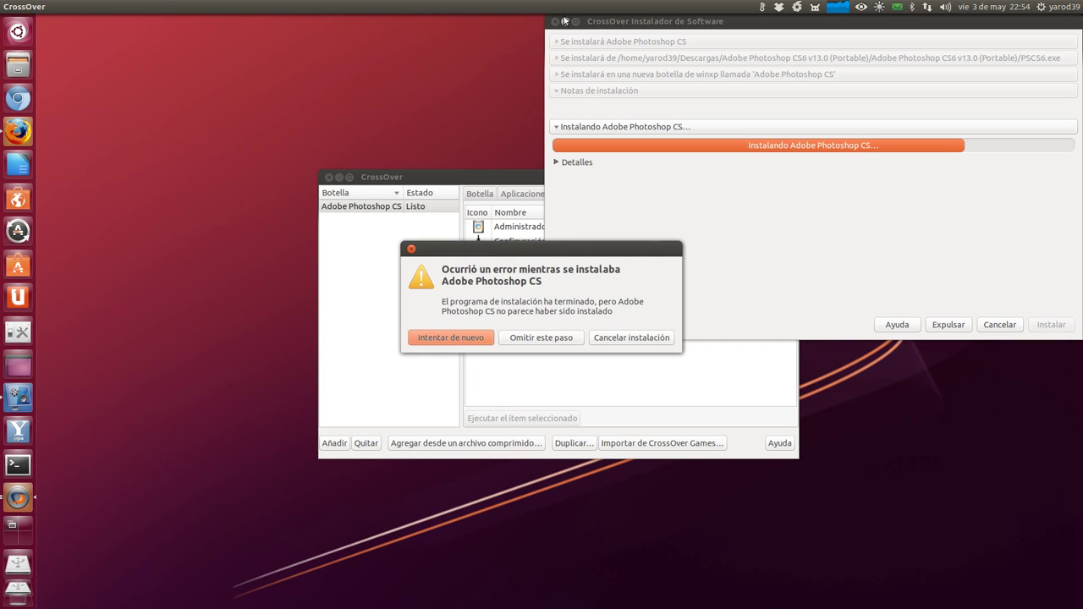
Cancel the Adobe Photoshop CS installation and close both the software installer and CrossOver
{"action": "left_click", "coordinate": [478, 343]}
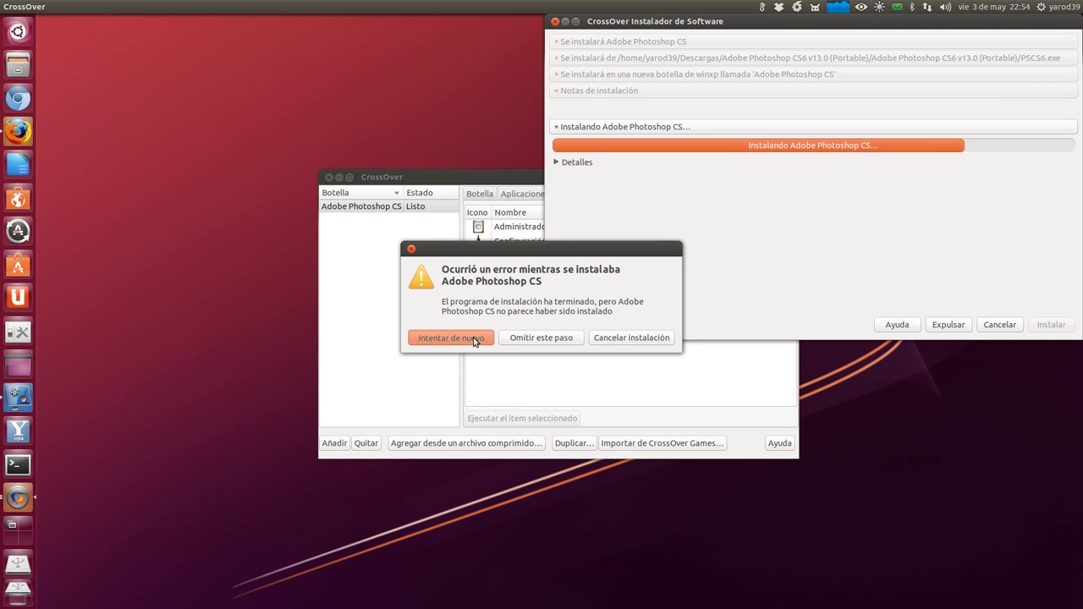
{"action": "left_click", "coordinate": [624, 338]}
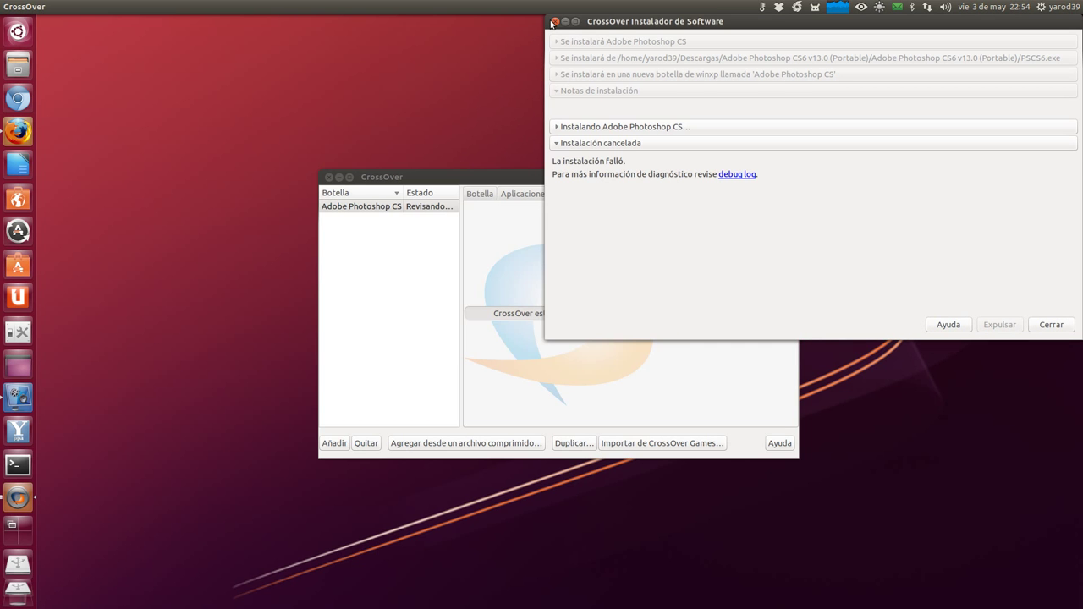
{"action": "left_click", "coordinate": [554, 21]}
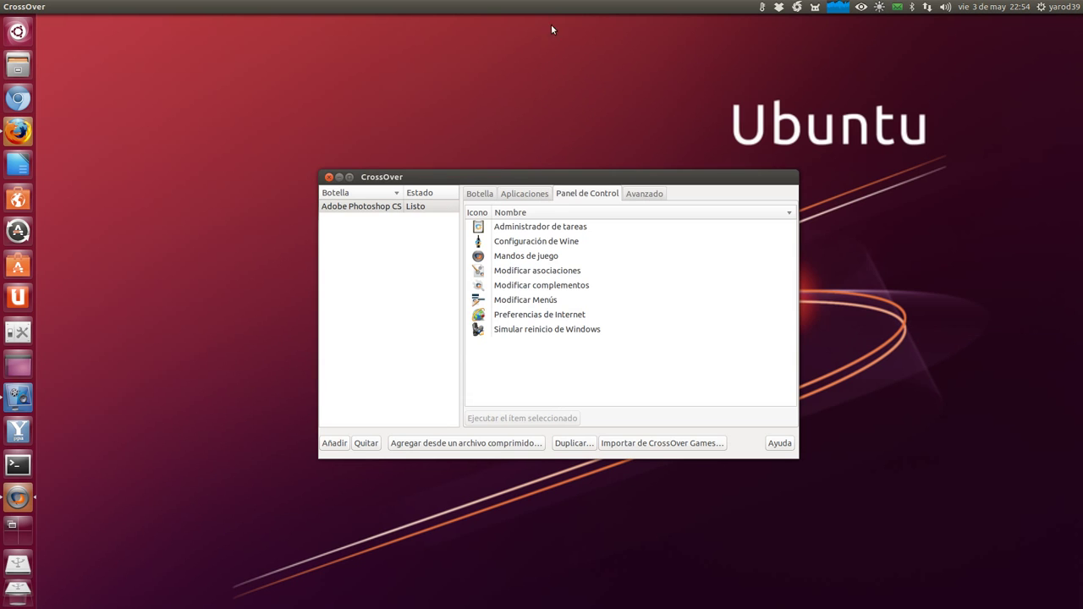
{"action": "left_click", "coordinate": [329, 178]}
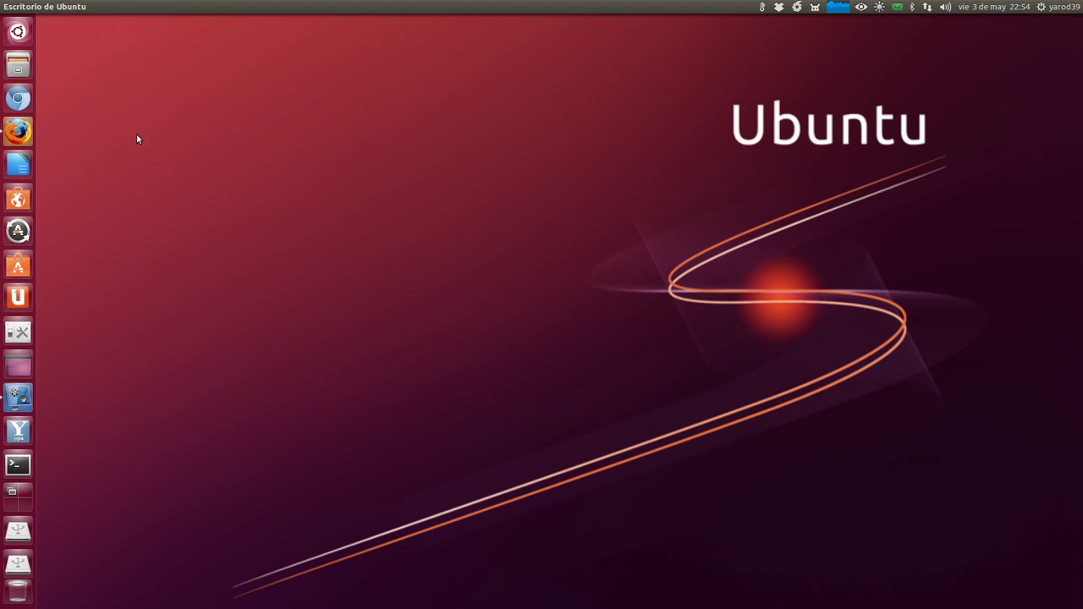
Switch to Firefox, read the CrossOver 12.2 release article and open its promotional code link to the CodeWeavers store
{"action": "left_click", "coordinate": [20, 132]}
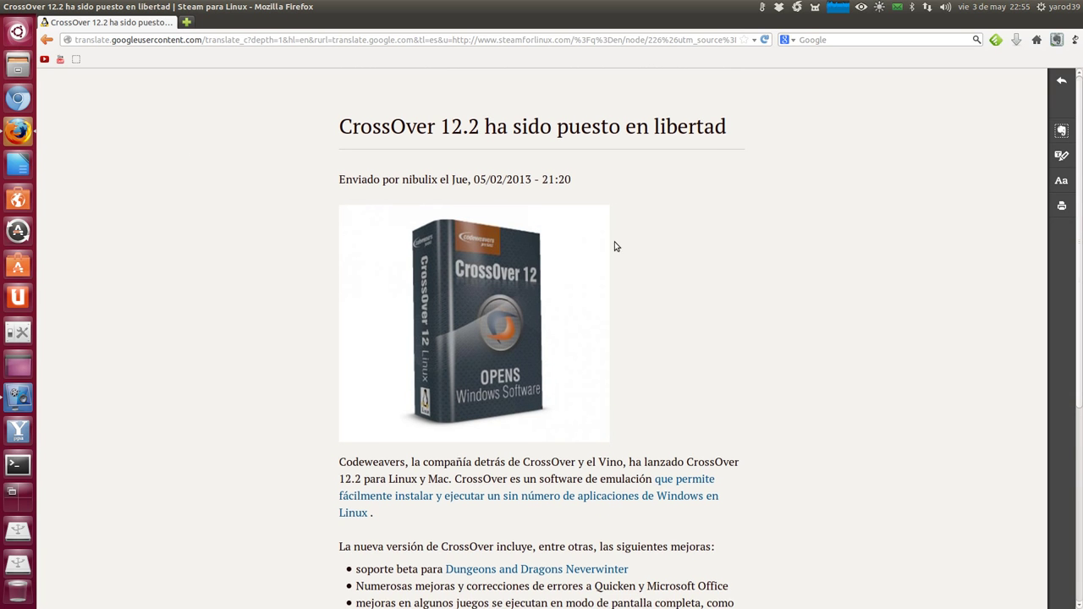
{"action": "scroll", "coordinate": [613, 248], "scroll_direction": "down", "scroll_amount": 3}
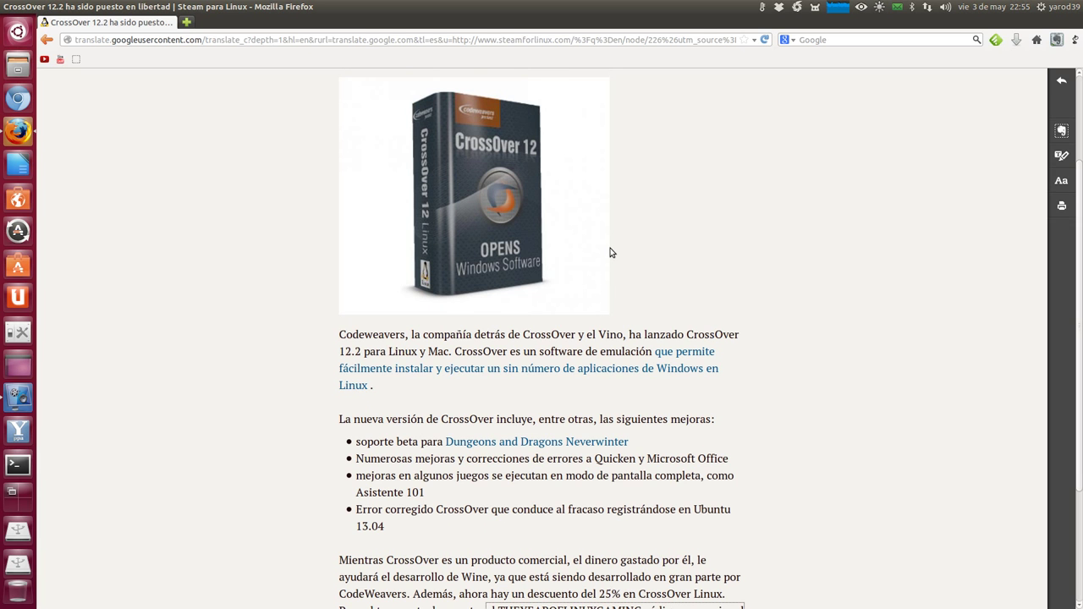
{"action": "scroll", "coordinate": [612, 251], "scroll_direction": "down", "scroll_amount": 4}
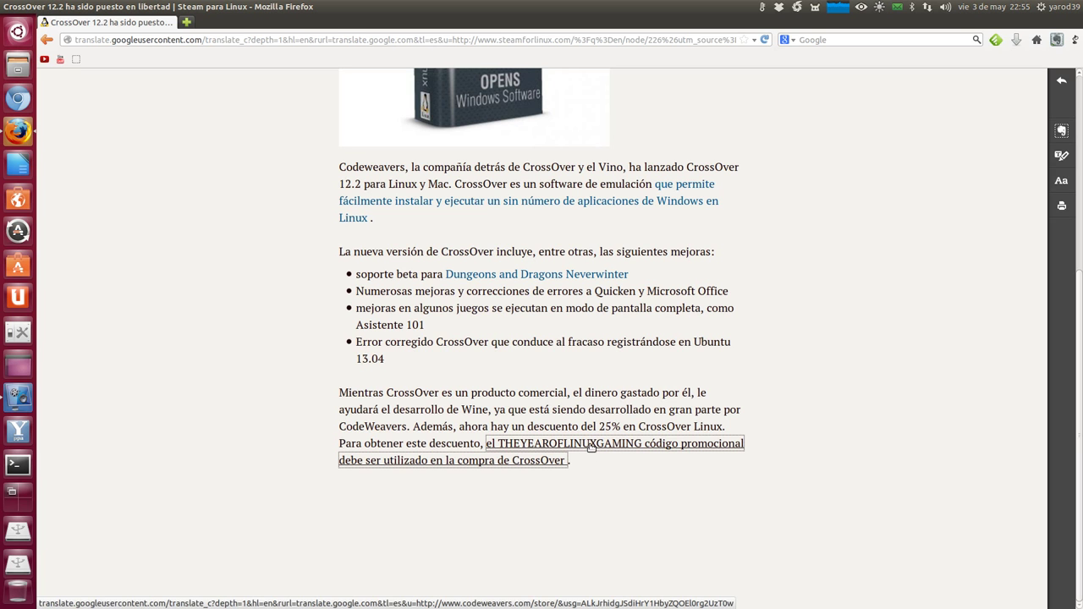
{"action": "left_click", "coordinate": [592, 445]}
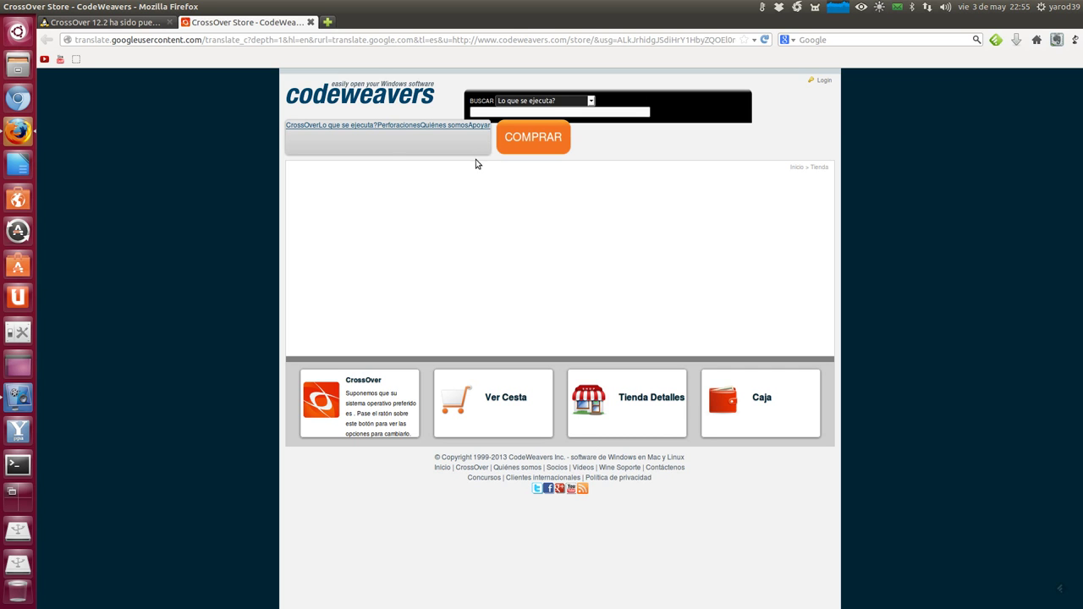
Try to open the COMPRAR link on the CodeWeavers store page
{"action": "left_click", "coordinate": [525, 143]}
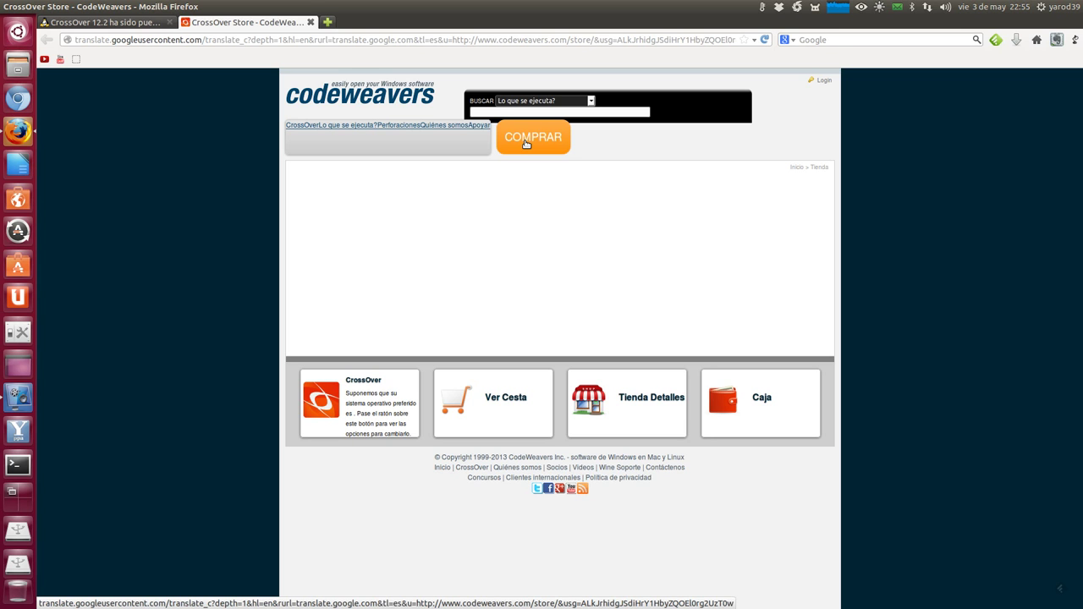
{"action": "left_click", "coordinate": [525, 144]}
{"action": "right_click", "coordinate": [526, 144]}
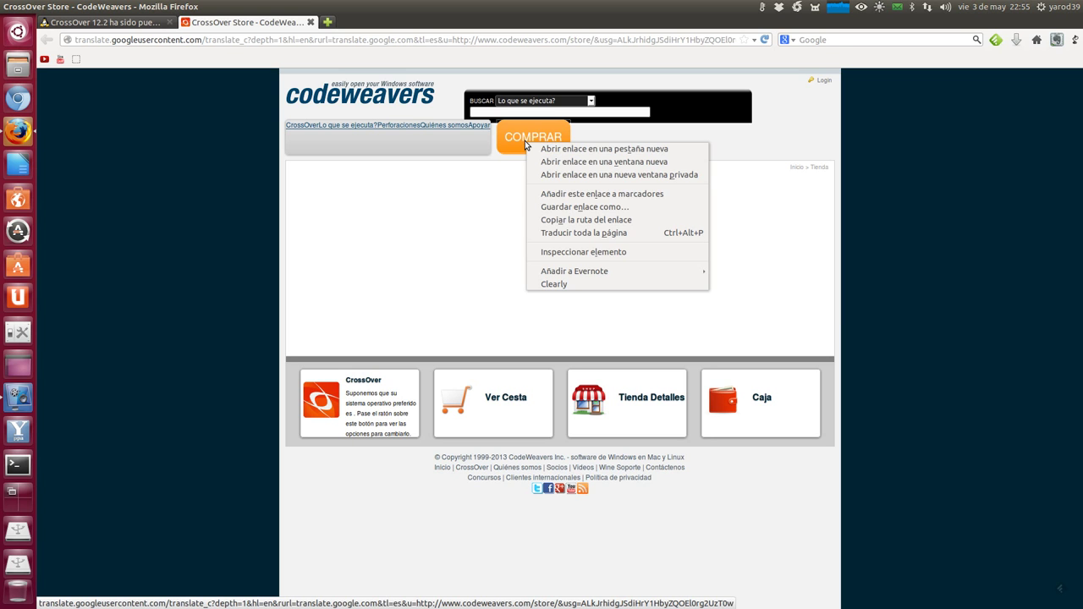
{"action": "left_click", "coordinate": [522, 136]}
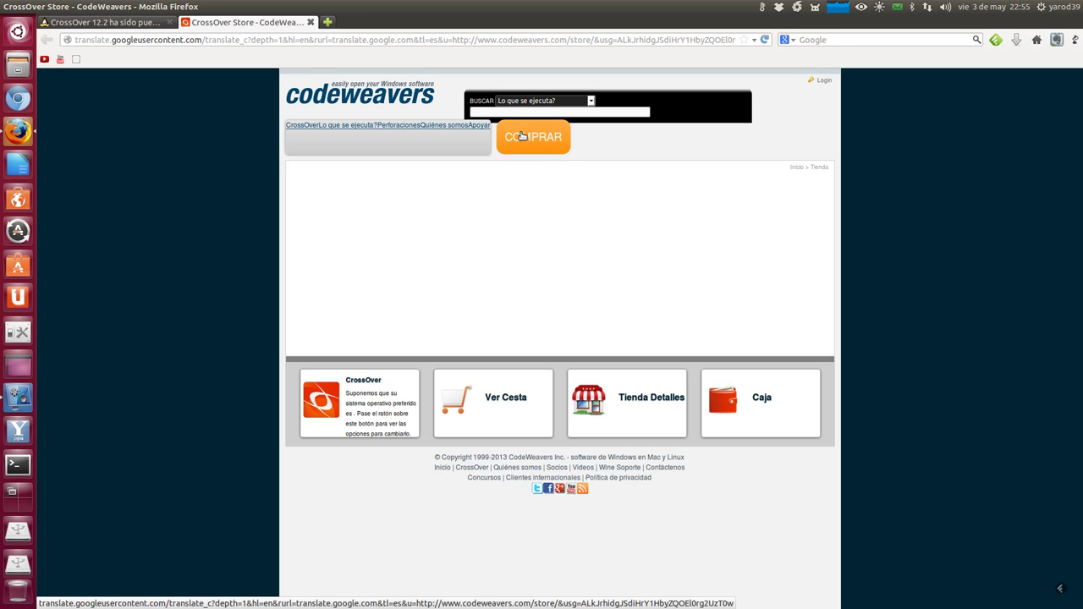
Close the CodeWeavers store page and review the CrossOver 12.2 article's list of improvements and discount paragraph
{"action": "left_click", "coordinate": [310, 22]}
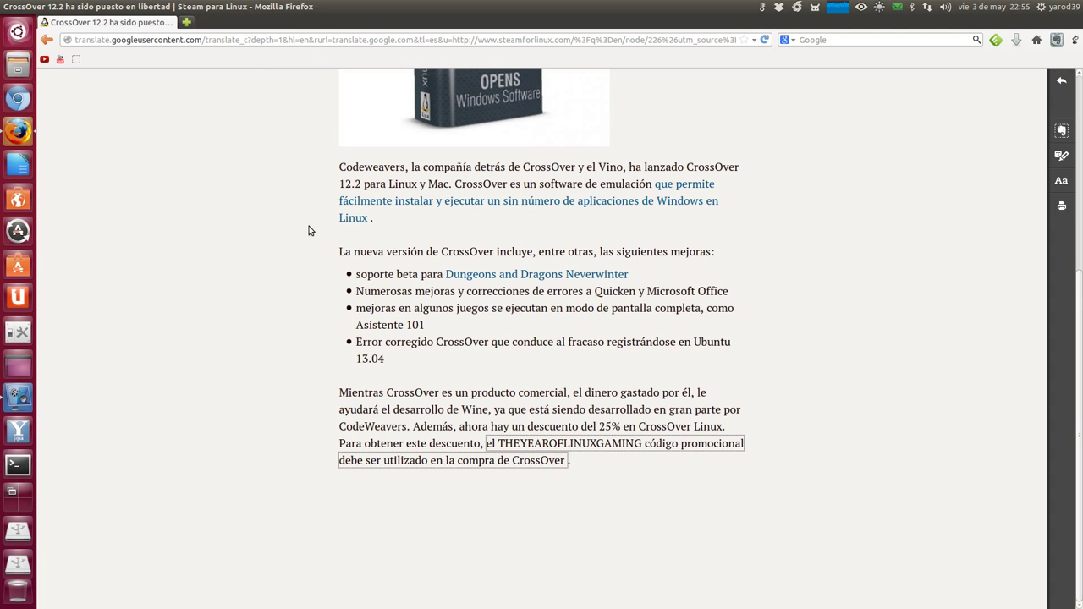
{"action": "scroll", "coordinate": [308, 232], "scroll_direction": "up", "scroll_amount": 6}
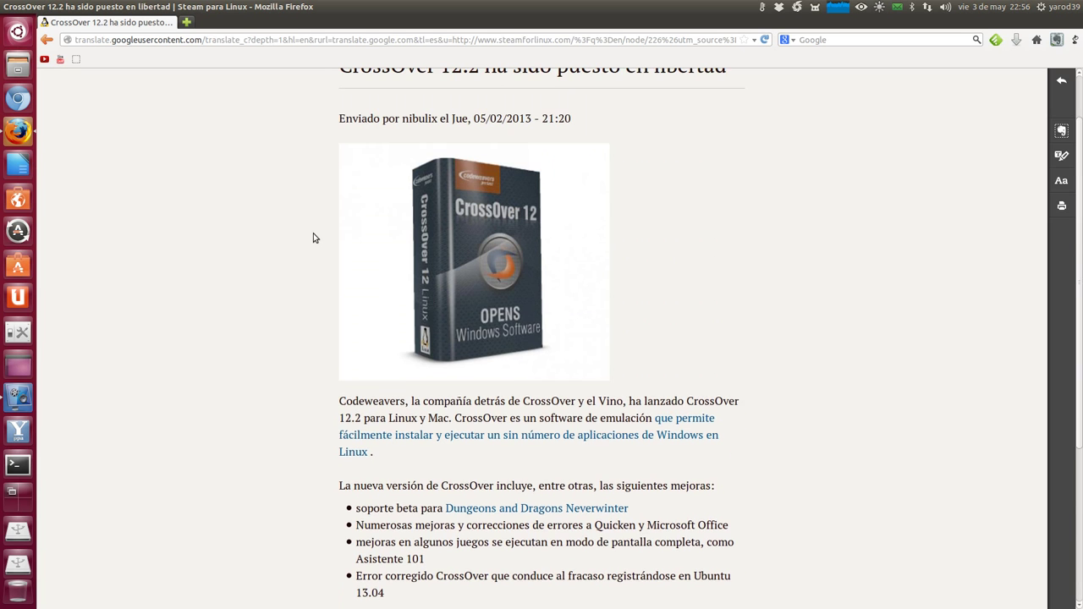
{"action": "scroll", "coordinate": [314, 238], "scroll_direction": "down", "scroll_amount": 4}
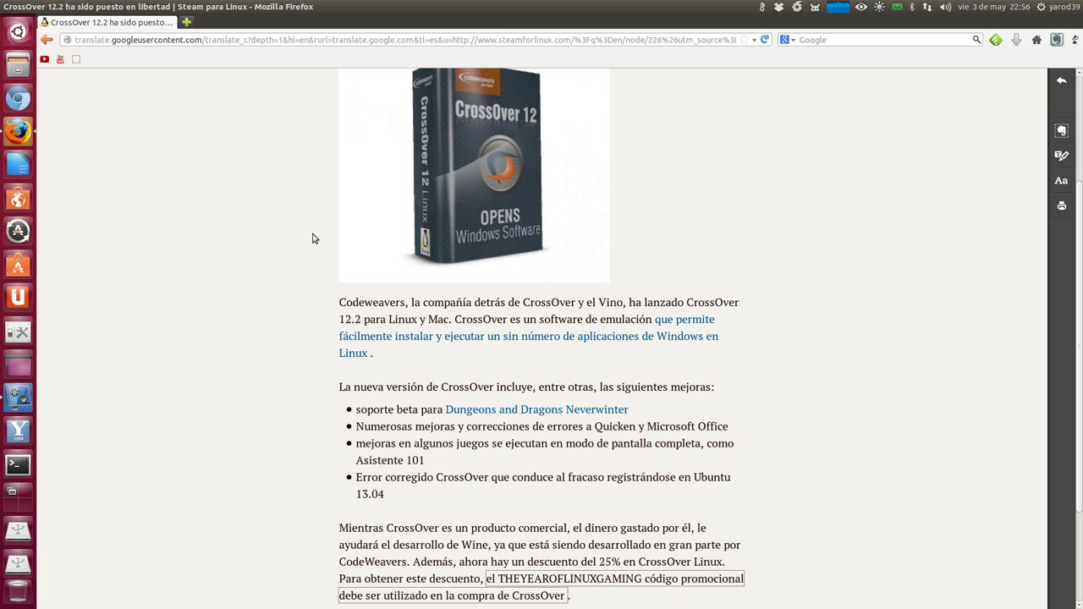
{"action": "scroll", "coordinate": [313, 238], "scroll_direction": "down", "scroll_amount": 3}
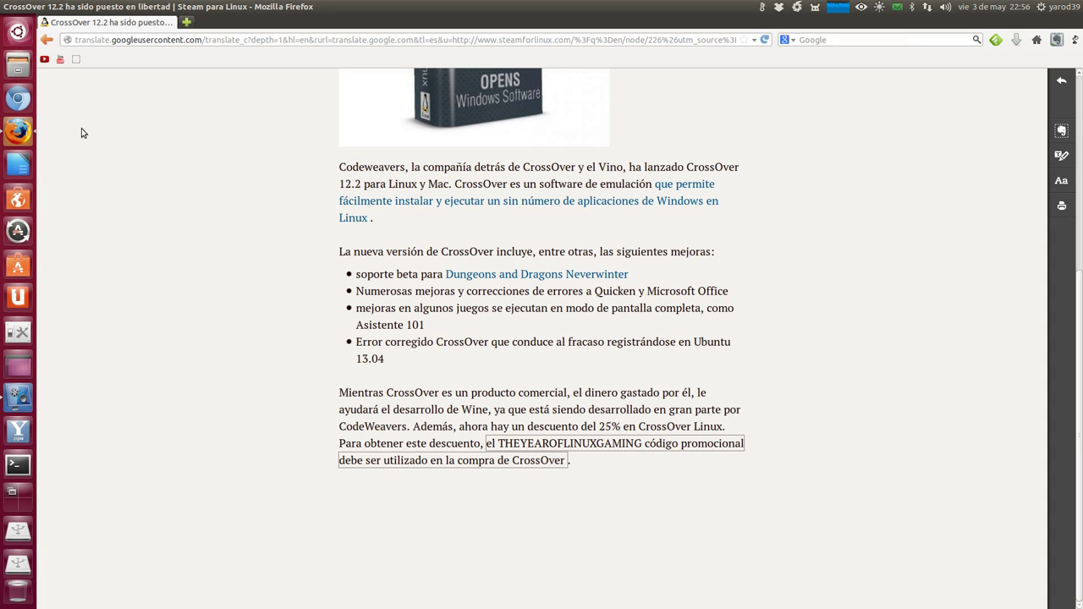
{"action": "mouse_move", "coordinate": [12, 6]}
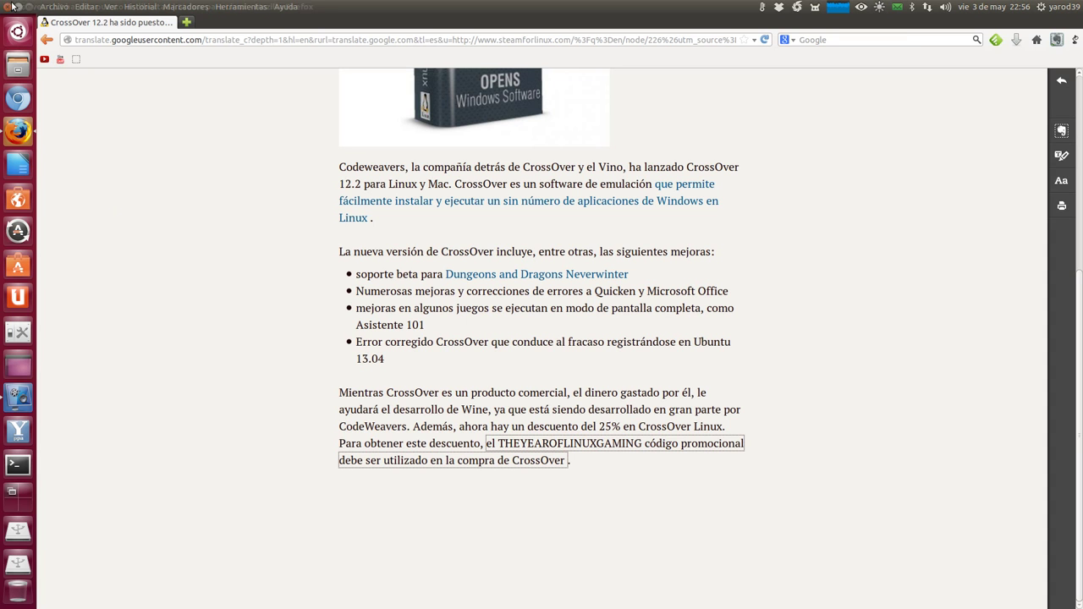
Open the article's promotional code link in a new tab and bring up the CodeWeavers store page
{"action": "right_click", "coordinate": [548, 446]}
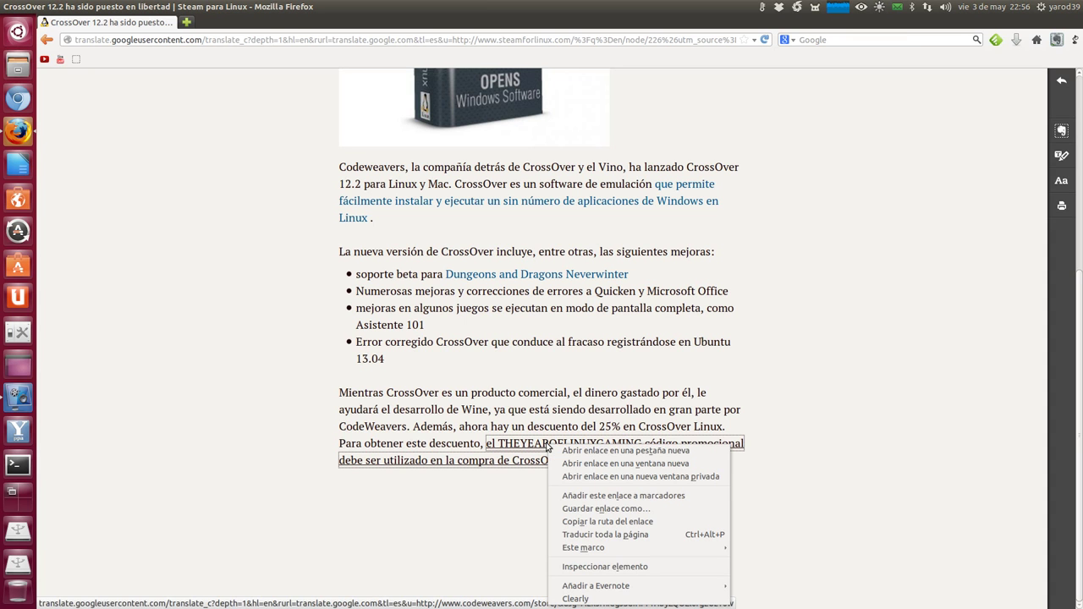
{"action": "left_click", "coordinate": [562, 451]}
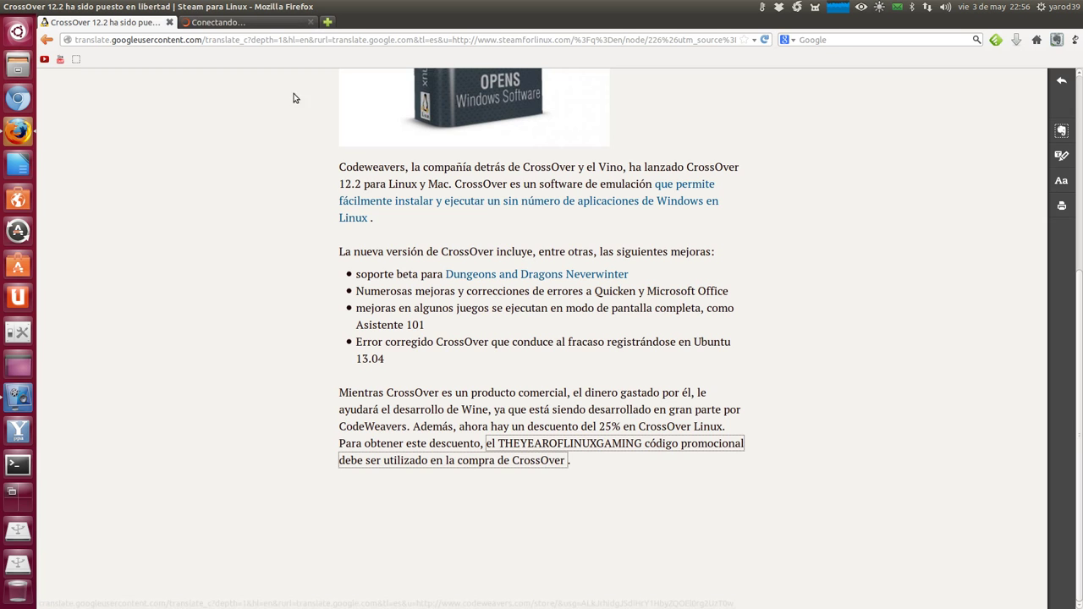
{"action": "left_click", "coordinate": [273, 22]}
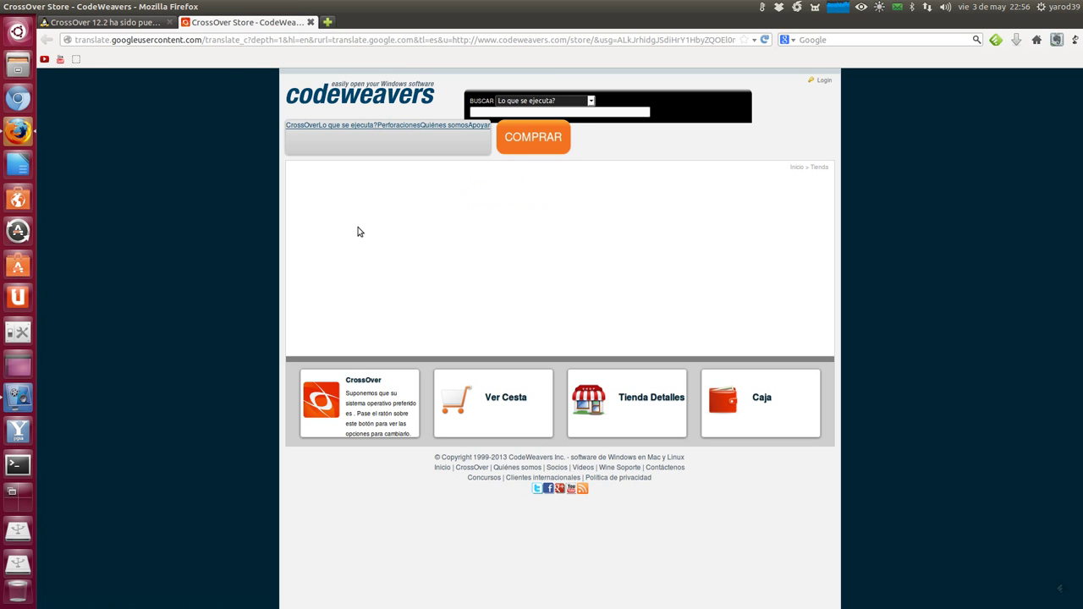
Try to open the store's COMPRAR link, first in the same tab and again in a new one
{"action": "mouse_move", "coordinate": [520, 138]}
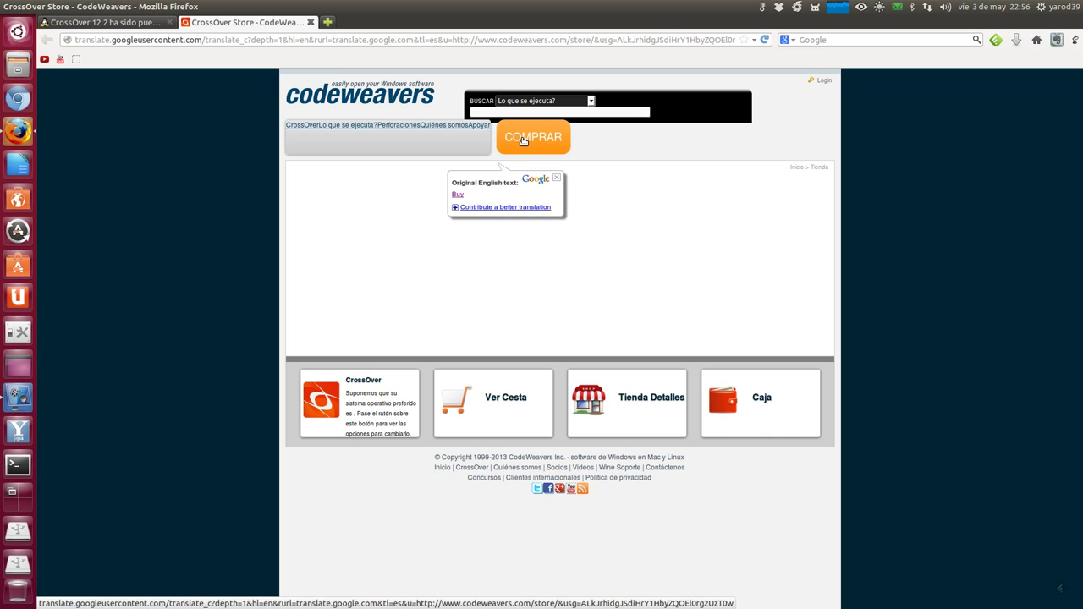
{"action": "left_click", "coordinate": [458, 196]}
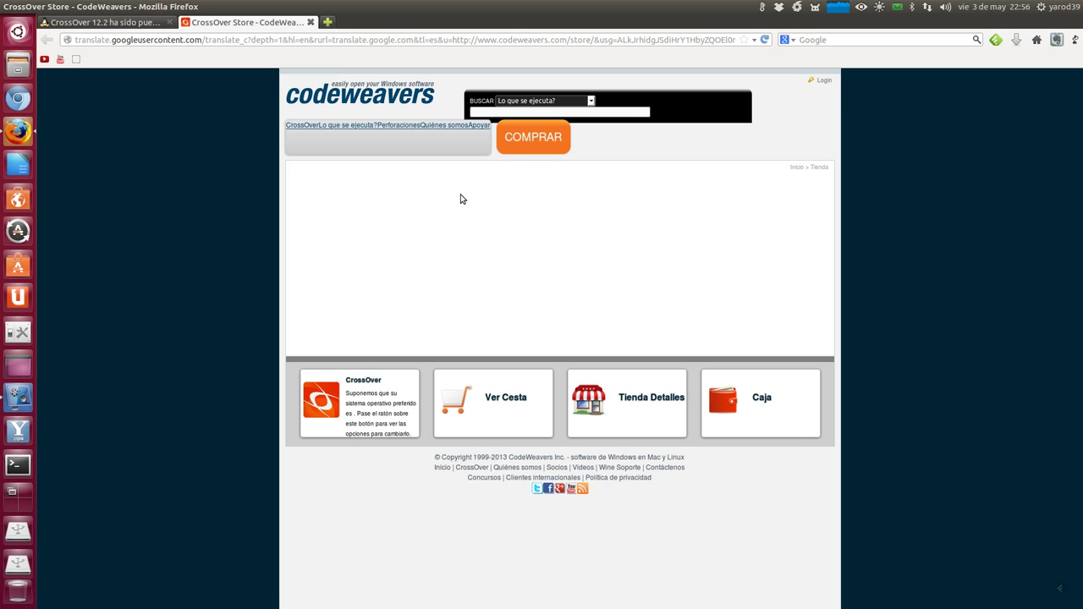
{"action": "left_click", "coordinate": [518, 137]}
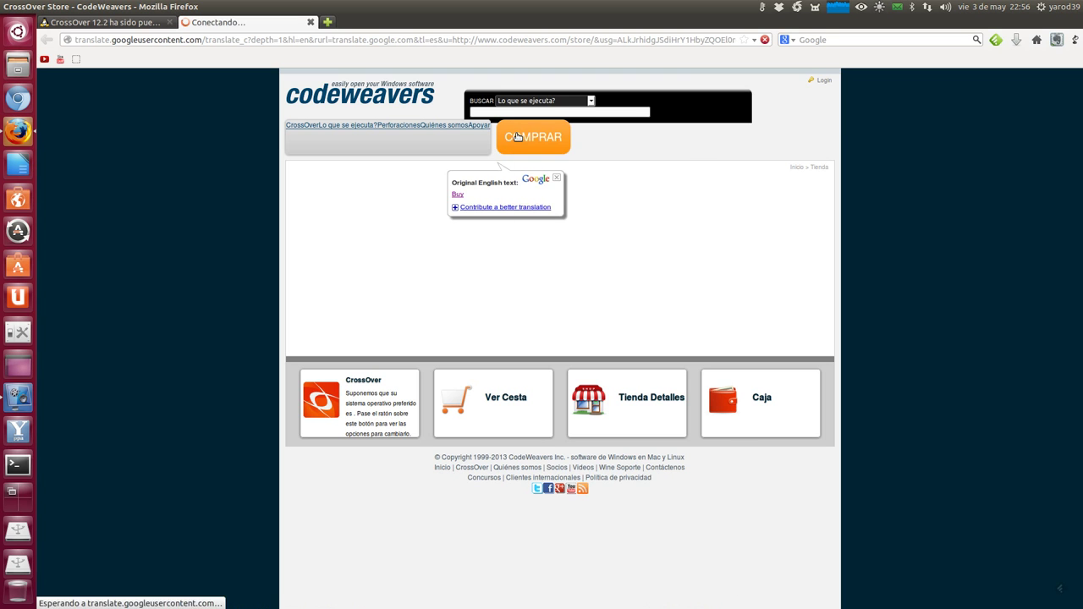
{"action": "right_click", "coordinate": [518, 137]}
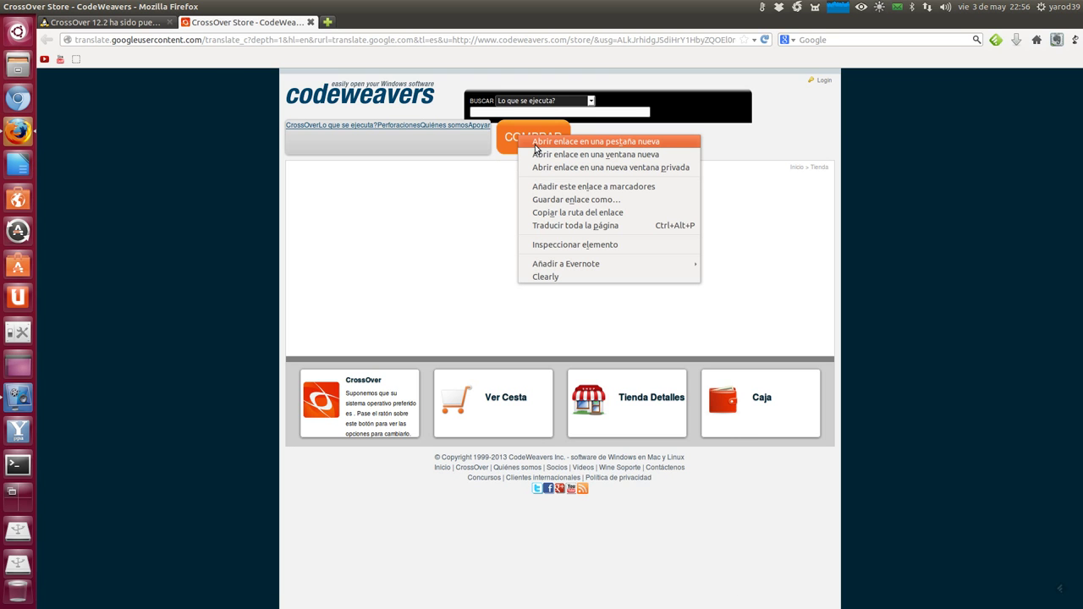
{"action": "left_click", "coordinate": [535, 144]}
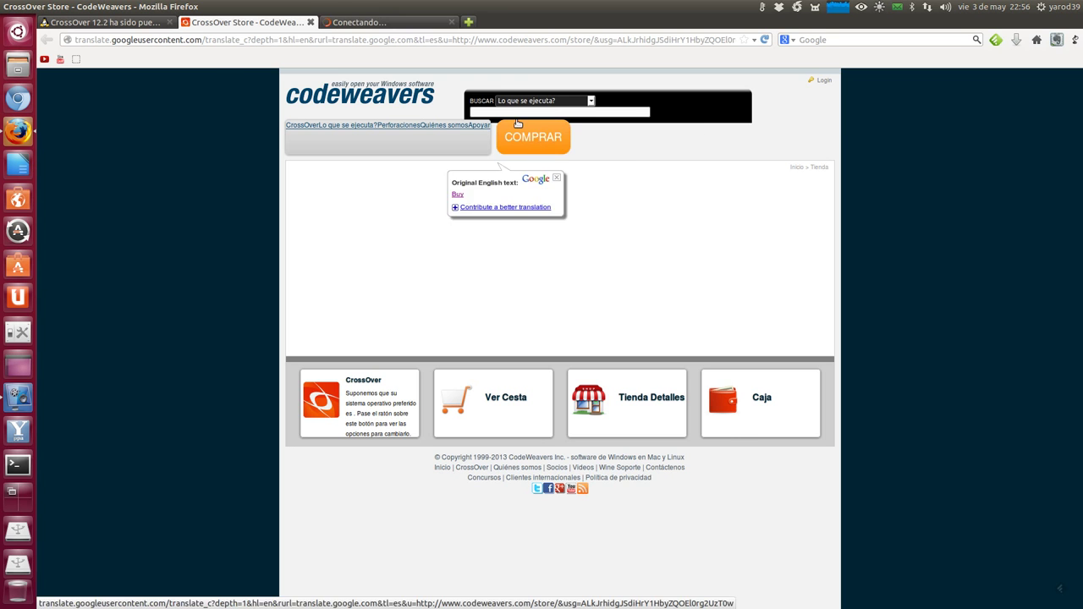
{"action": "left_click", "coordinate": [413, 25]}
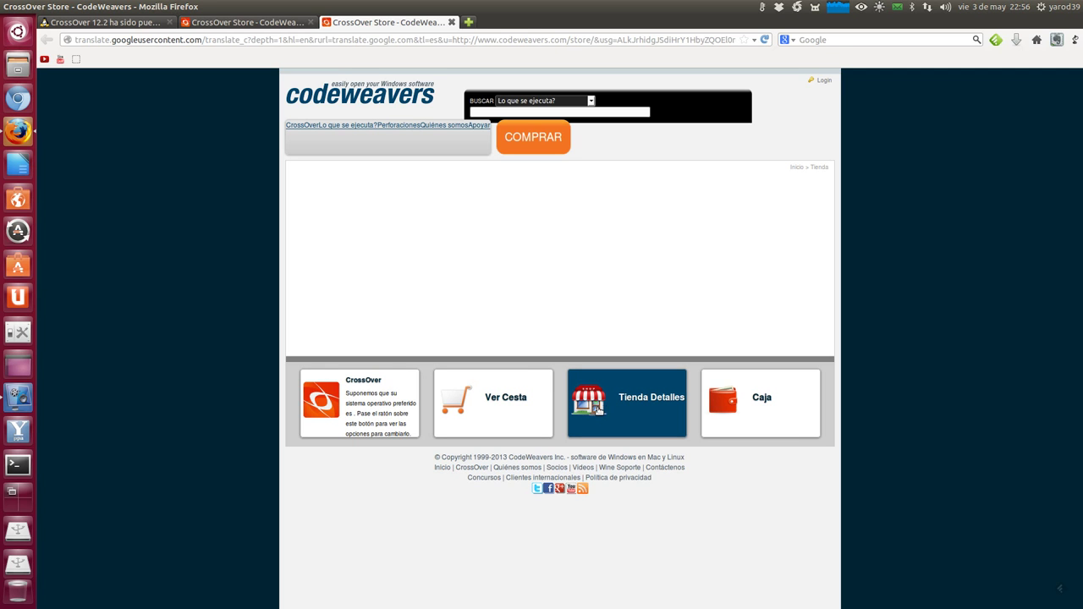
Close both CodeWeavers store tabs and close Firefox from the CrossOver 12.2 article
{"action": "left_click", "coordinate": [452, 22]}
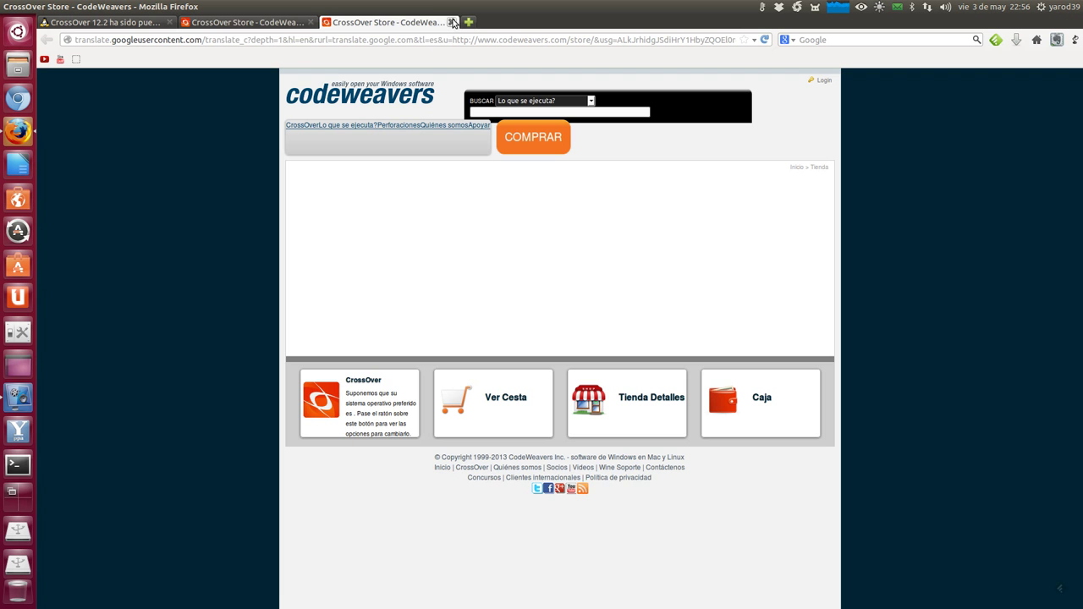
{"action": "left_click", "coordinate": [310, 23]}
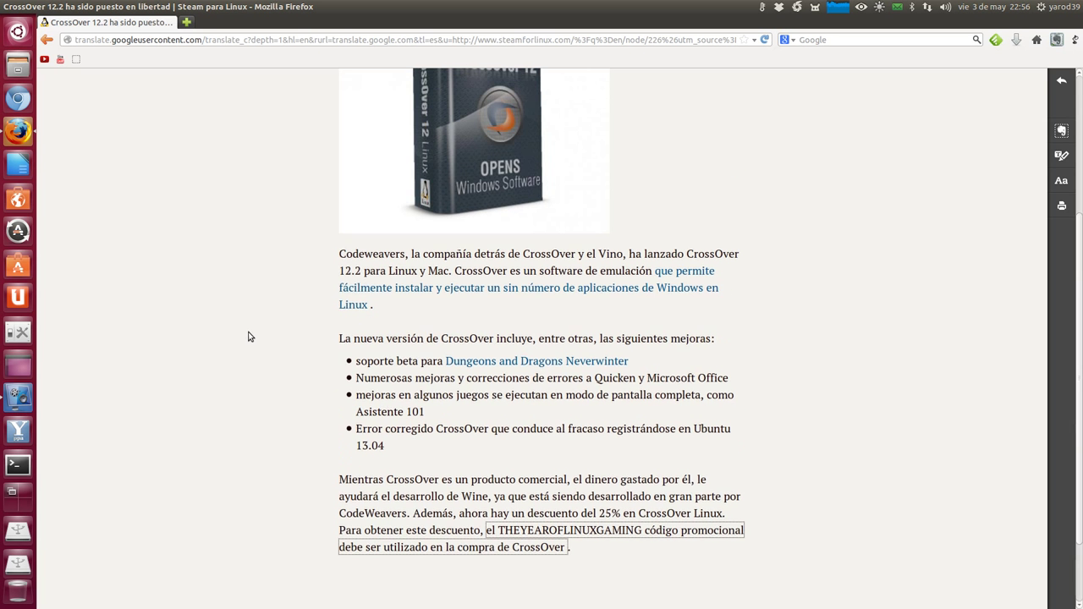
{"action": "scroll", "coordinate": [249, 336], "scroll_direction": "up", "scroll_amount": 5}
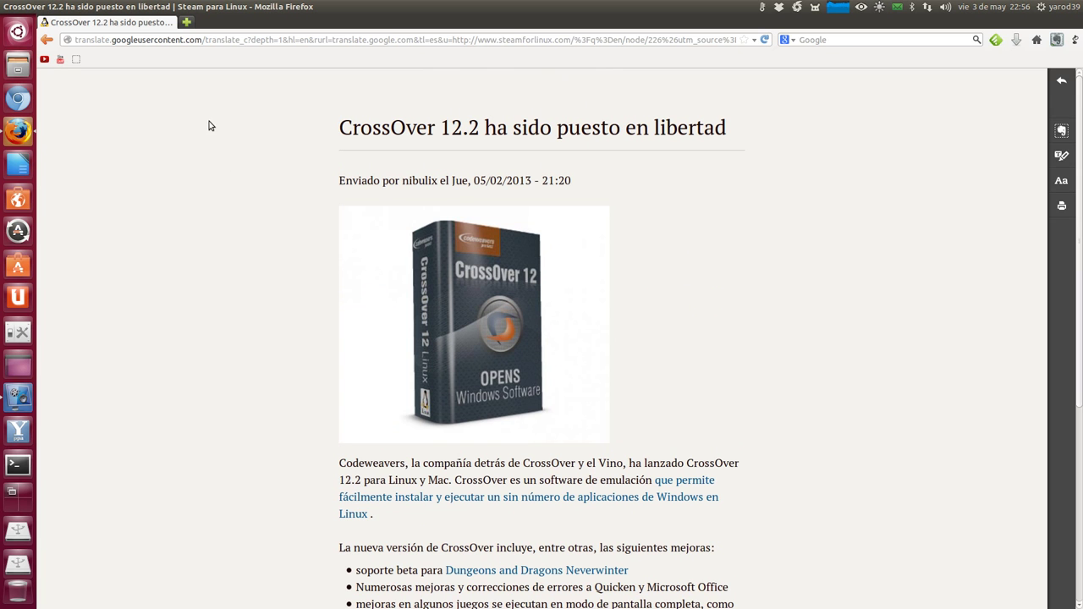
{"action": "mouse_move", "coordinate": [5, 7]}
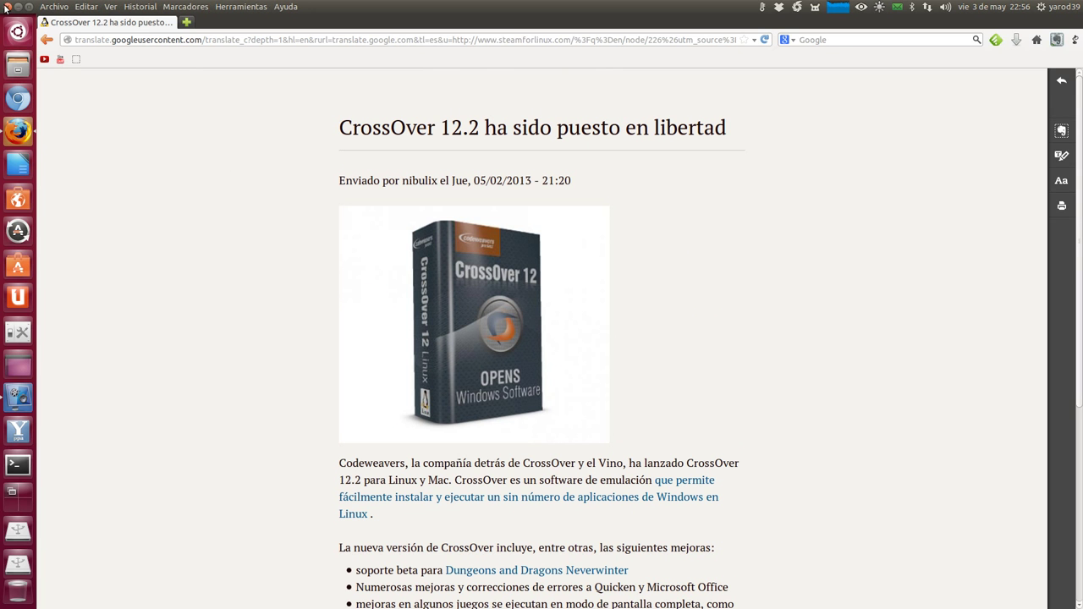
{"action": "left_click", "coordinate": [7, 6]}
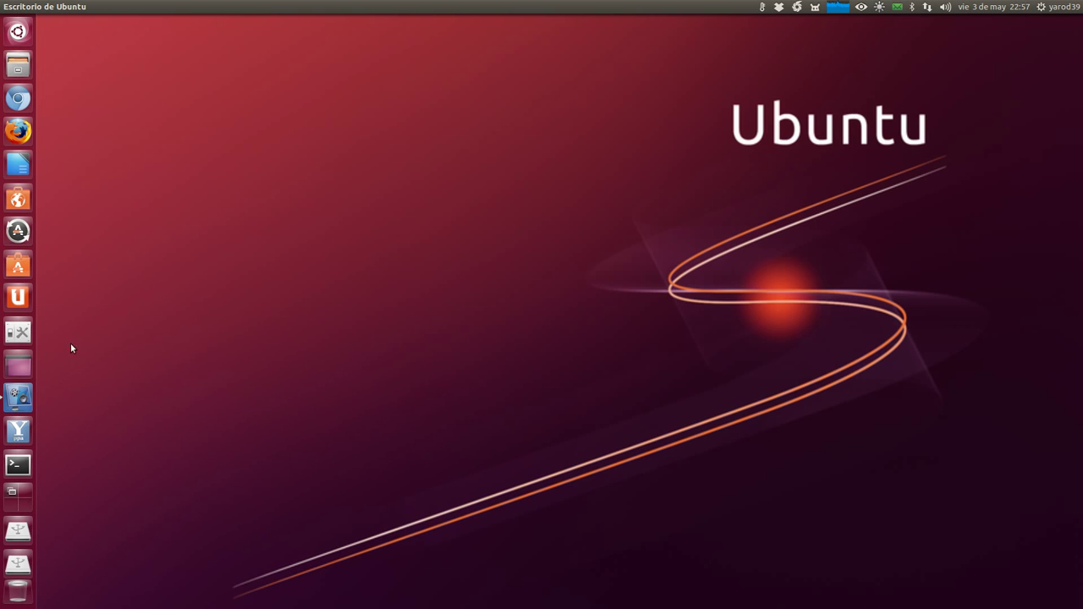
Launch CrossOver from the recently used applications and check the Adobe Photoshop CS bottle's applications and general settings
{"action": "left_click", "coordinate": [19, 33]}
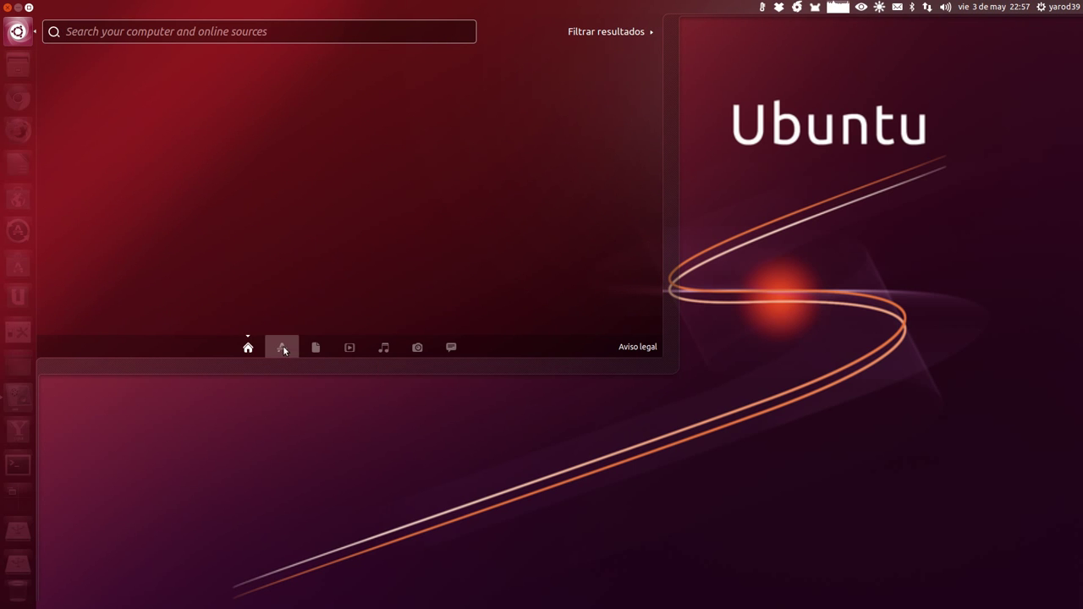
{"action": "left_click", "coordinate": [283, 346]}
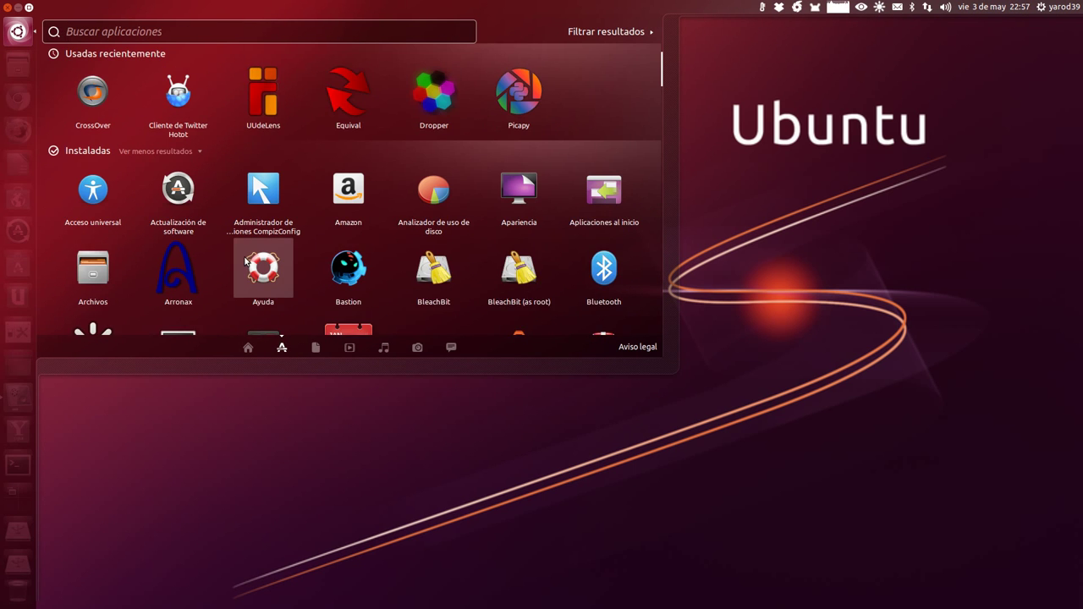
{"action": "scroll", "coordinate": [246, 261], "scroll_direction": "down", "scroll_amount": 1}
{"action": "scroll", "coordinate": [244, 256], "scroll_direction": "up", "scroll_amount": 1}
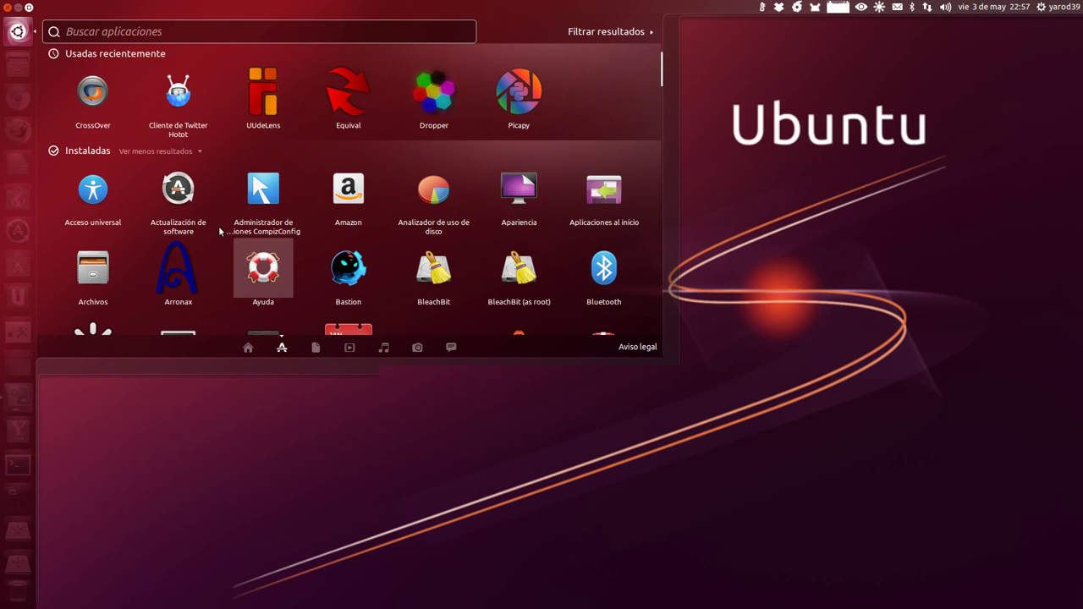
{"action": "left_click", "coordinate": [92, 91]}
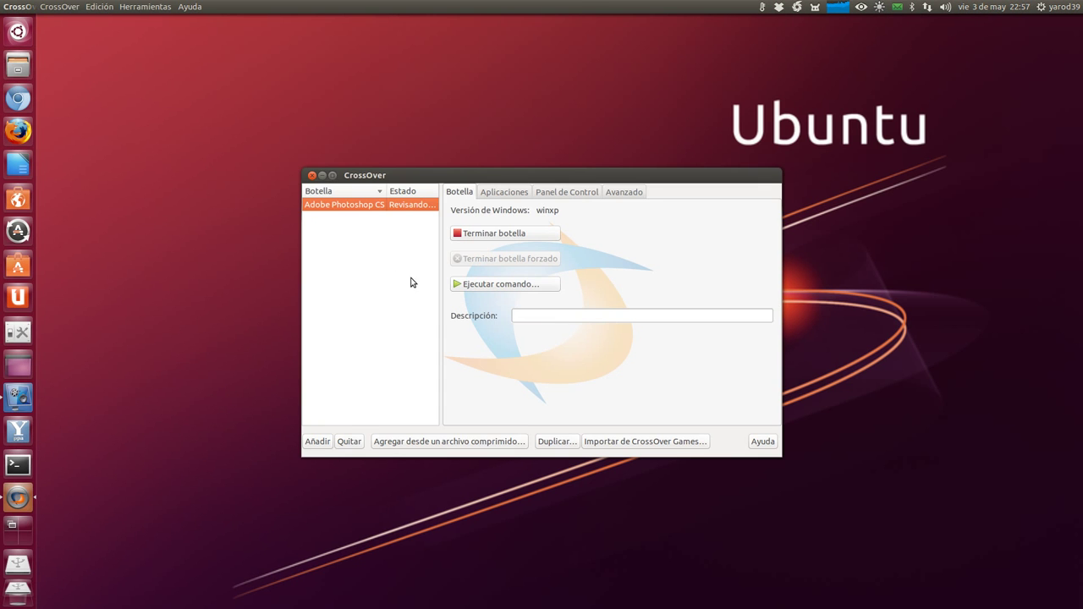
{"action": "left_click", "coordinate": [502, 192]}
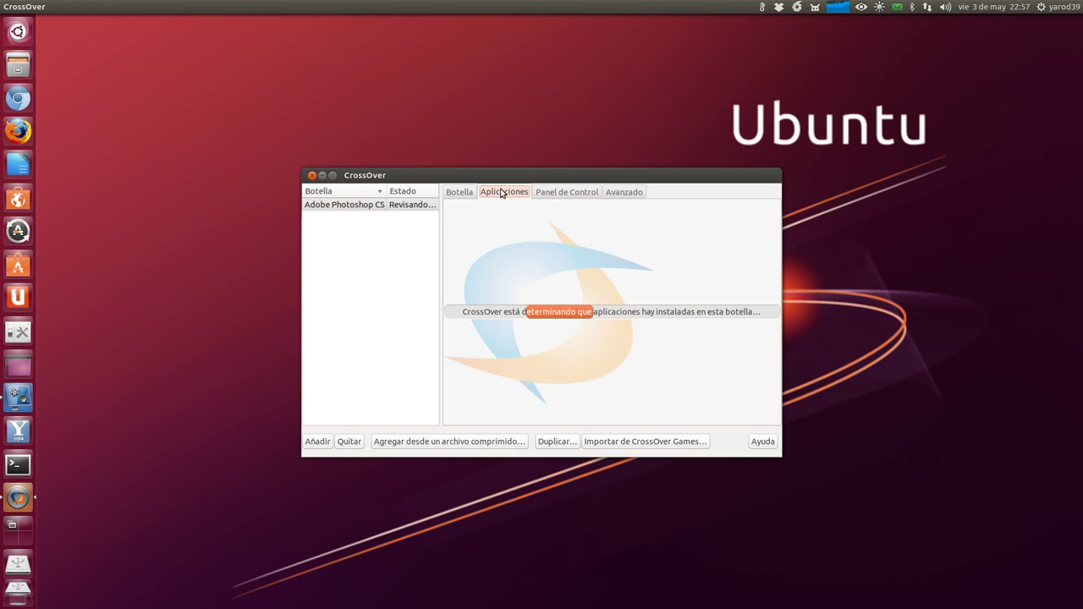
{"action": "left_click", "coordinate": [458, 193]}
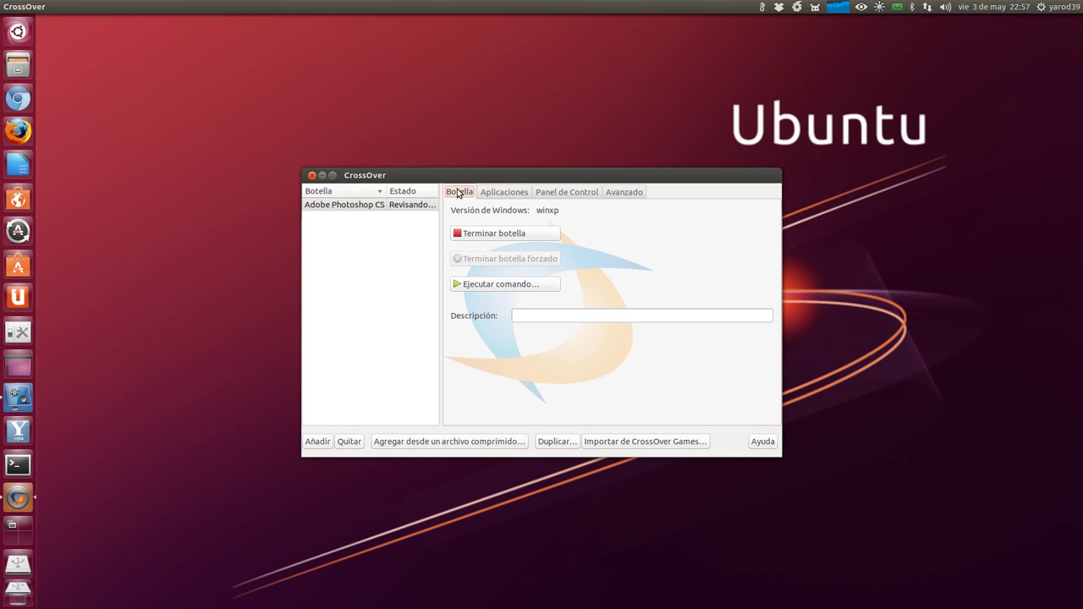
Try to restore a bottle from digikam-3.2.0-beta1.tar.bz2 in Descargas using the Archivos Unix filter, and cancel the restore dialog
{"action": "left_click", "coordinate": [427, 442]}
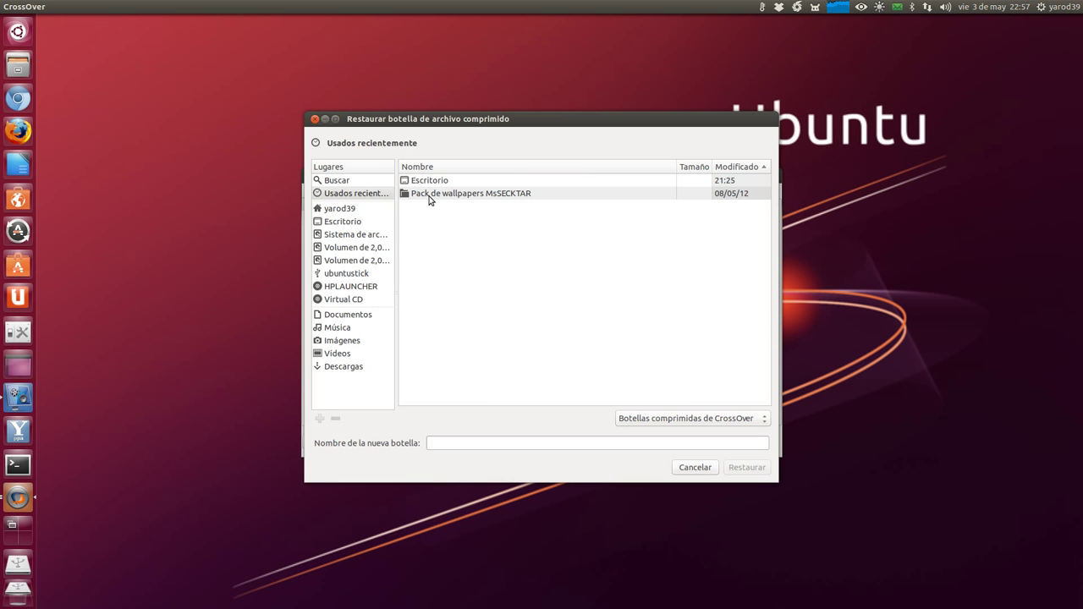
{"action": "left_click", "coordinate": [349, 369]}
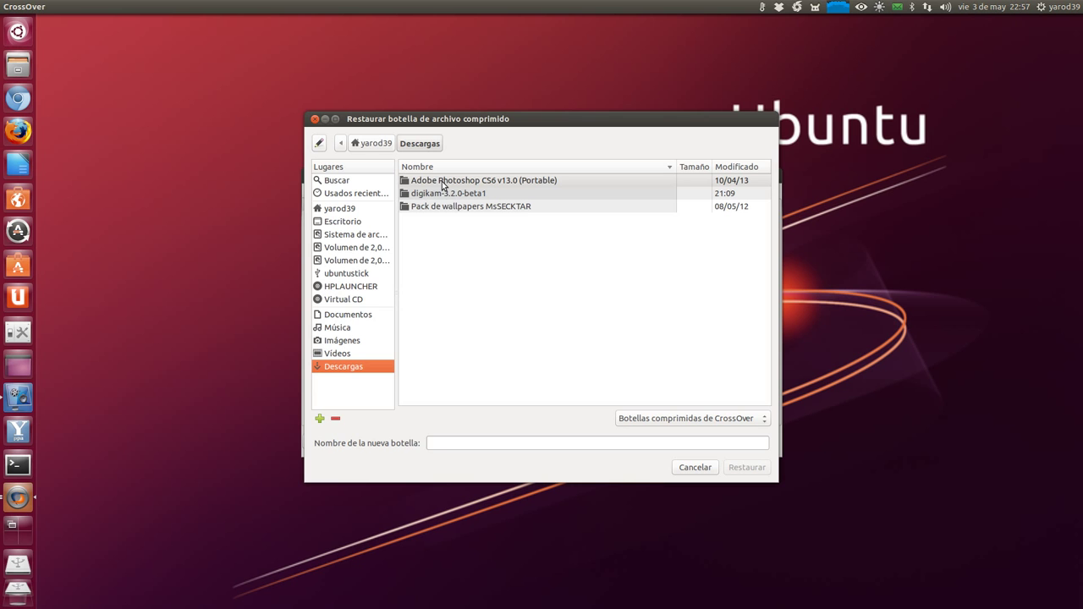
{"action": "left_click", "coordinate": [761, 418]}
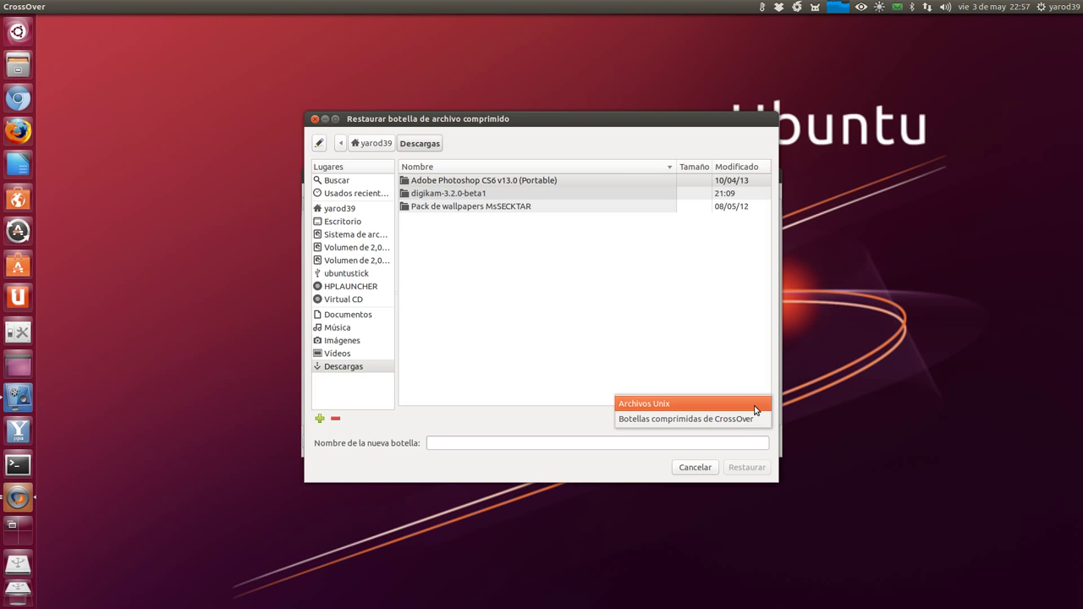
{"action": "left_click", "coordinate": [756, 408]}
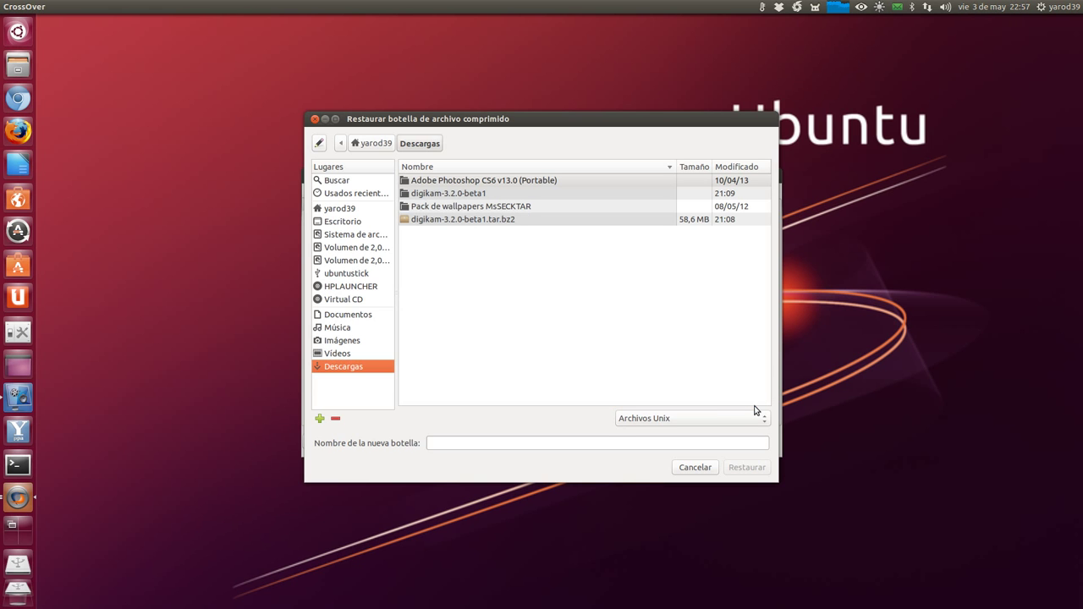
{"action": "left_click", "coordinate": [463, 222]}
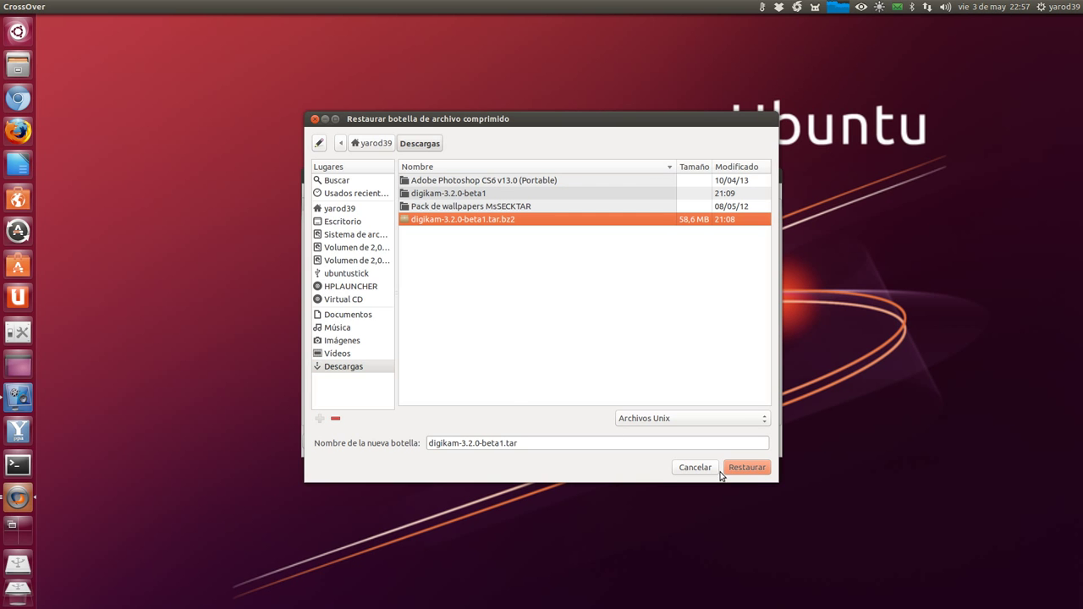
{"action": "left_click", "coordinate": [740, 470]}
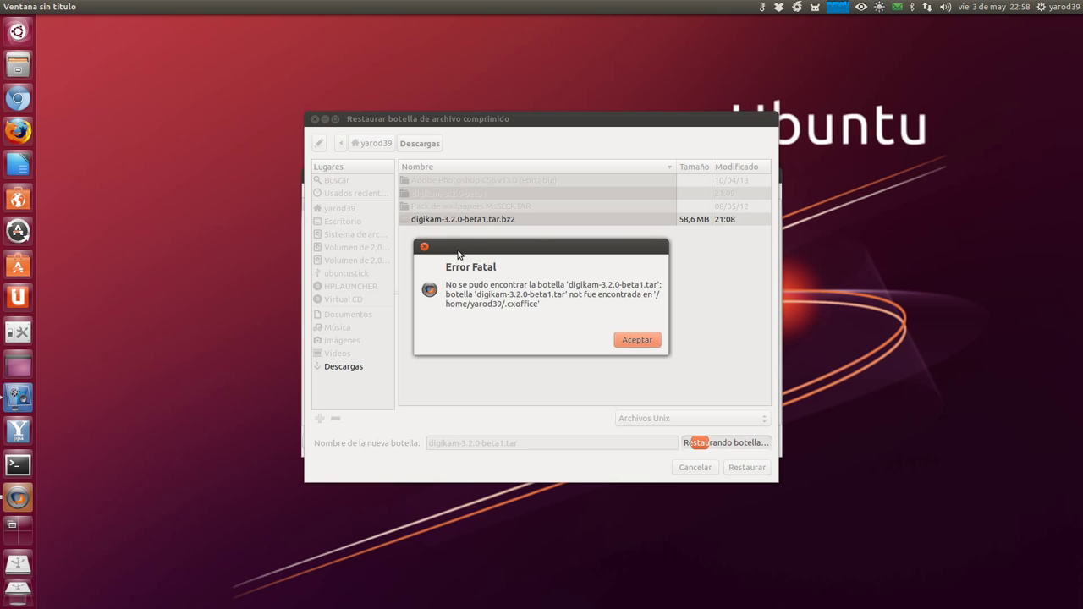
{"action": "left_click", "coordinate": [631, 341]}
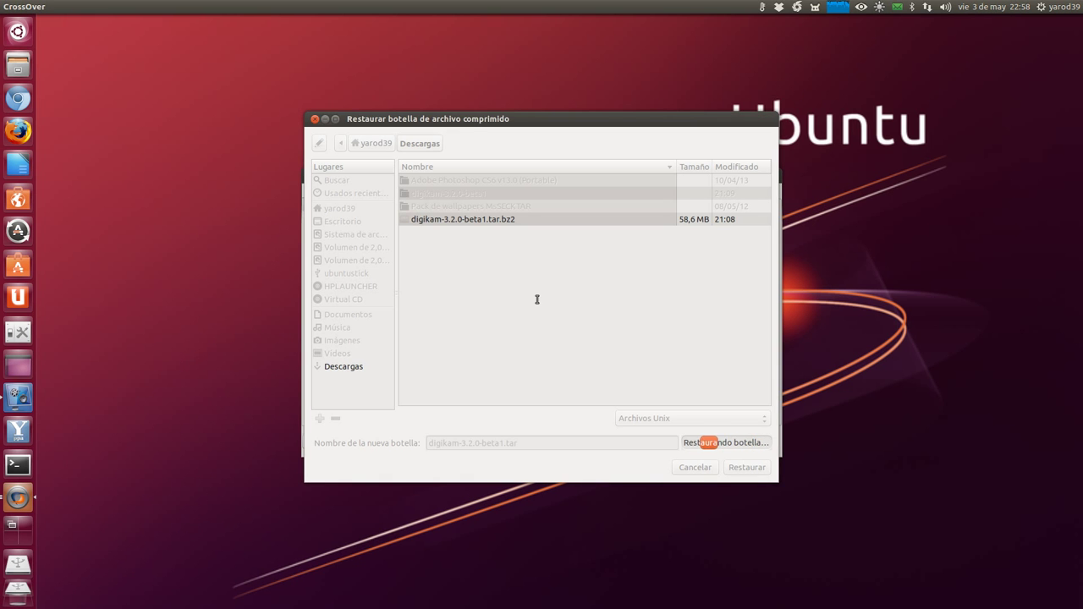
{"action": "left_click", "coordinate": [642, 340]}
{"action": "left_click", "coordinate": [650, 428]}
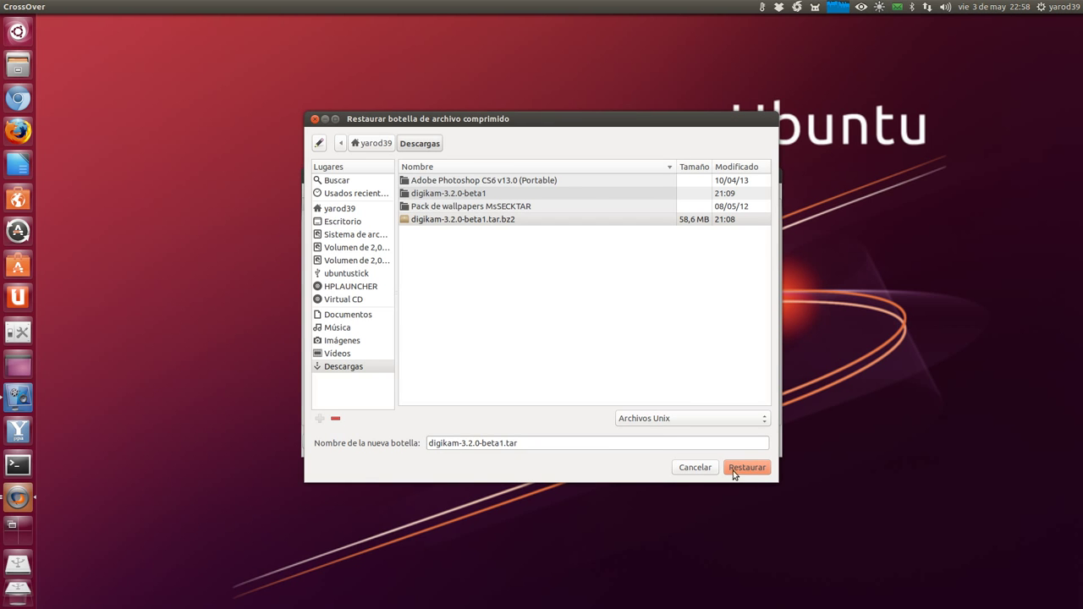
{"action": "left_click", "coordinate": [695, 468]}
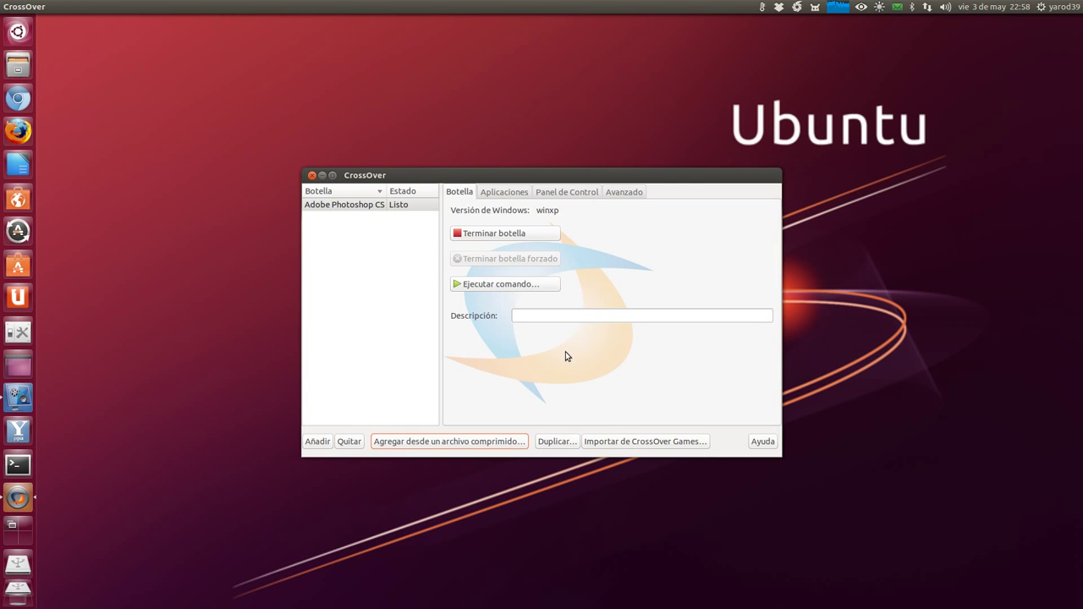
Review the applications installed in the Adobe Photoshop CS bottle
{"action": "left_click", "coordinate": [504, 193]}
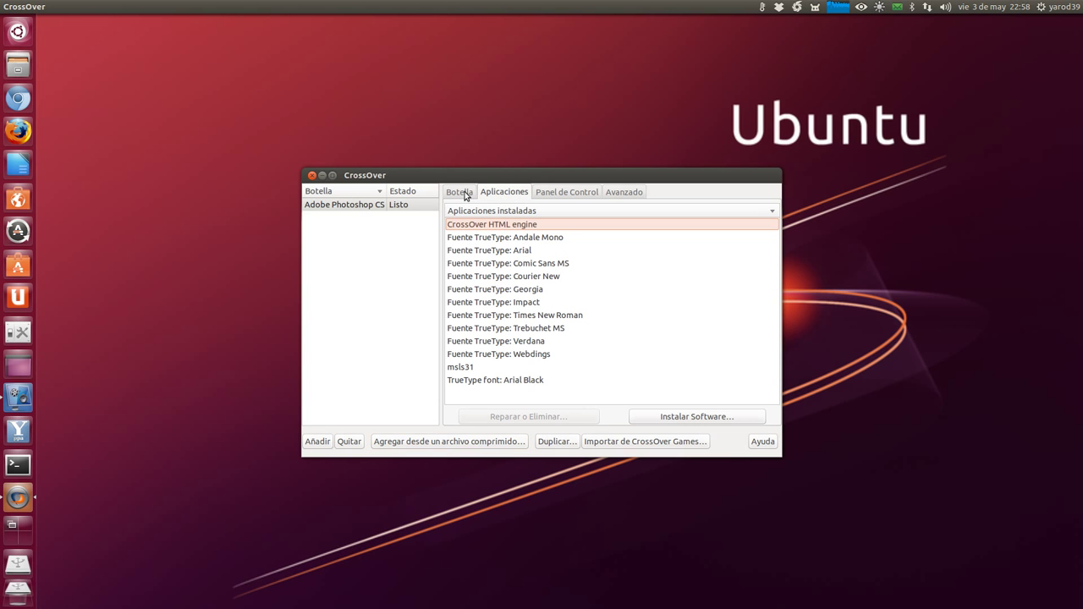
{"action": "left_click", "coordinate": [464, 194]}
{"action": "left_click", "coordinate": [491, 192]}
Delete the Adobe Photoshop CS bottle with all its contents and close CrossOver
{"action": "left_click", "coordinate": [352, 443]}
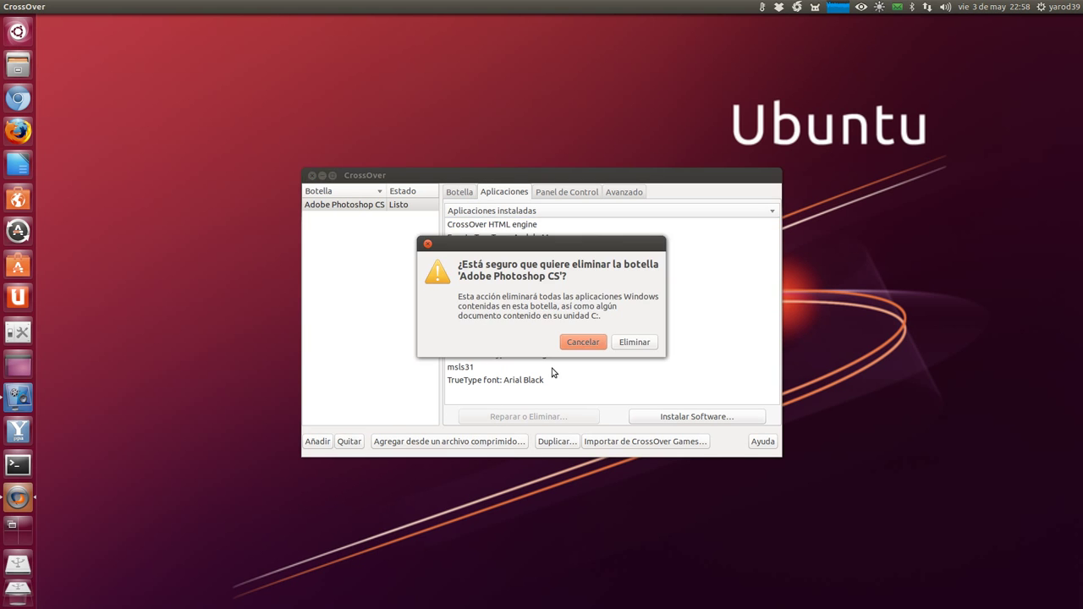
{"action": "left_click", "coordinate": [645, 342]}
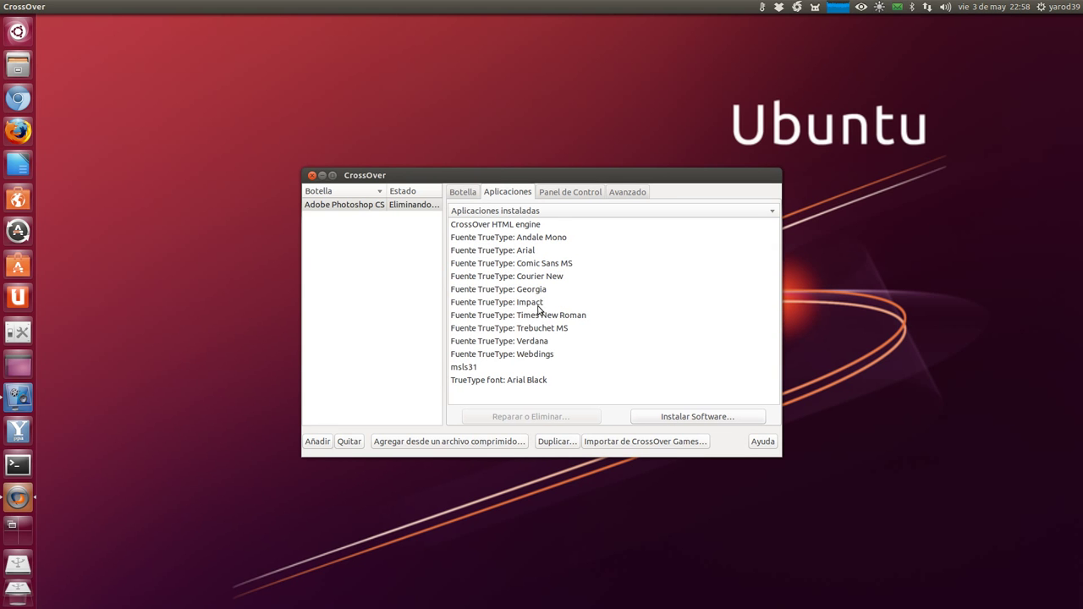
{"action": "left_click", "coordinate": [338, 207]}
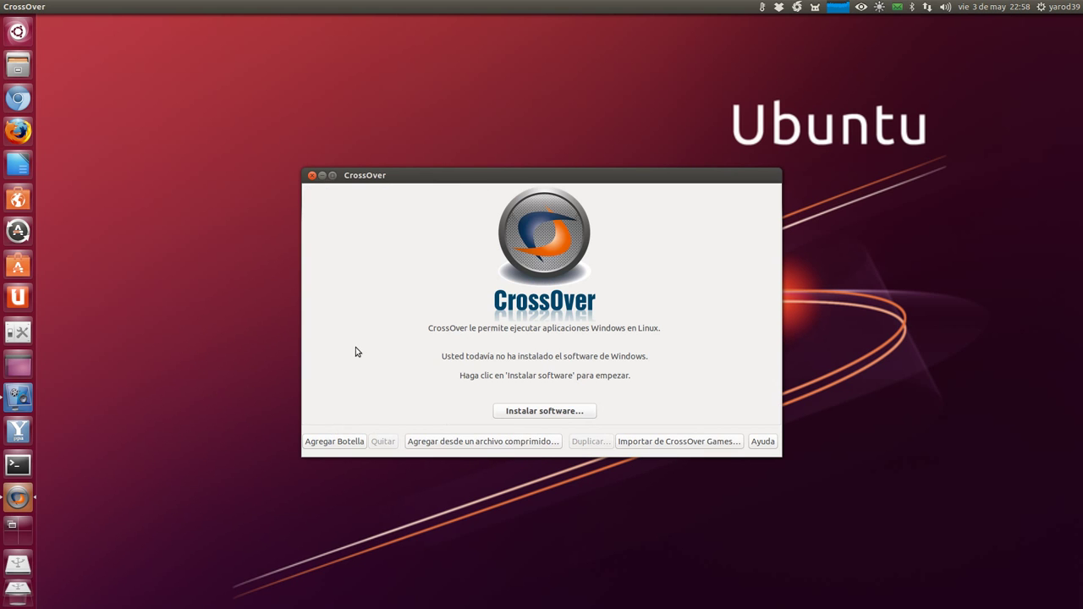
{"action": "left_click", "coordinate": [313, 176]}
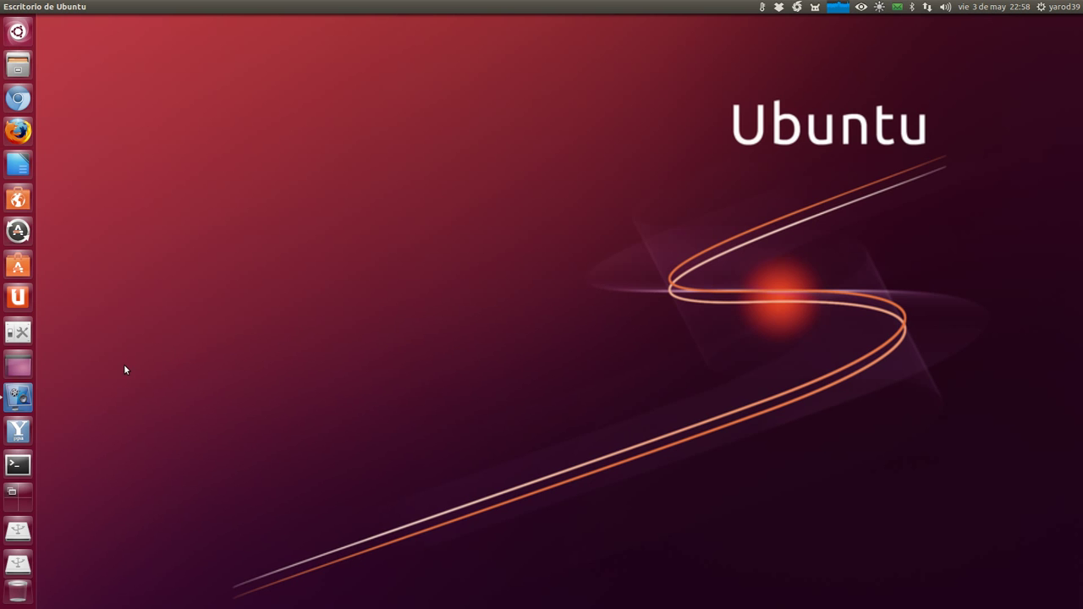
{"action": "left_click", "coordinate": [17, 398]}
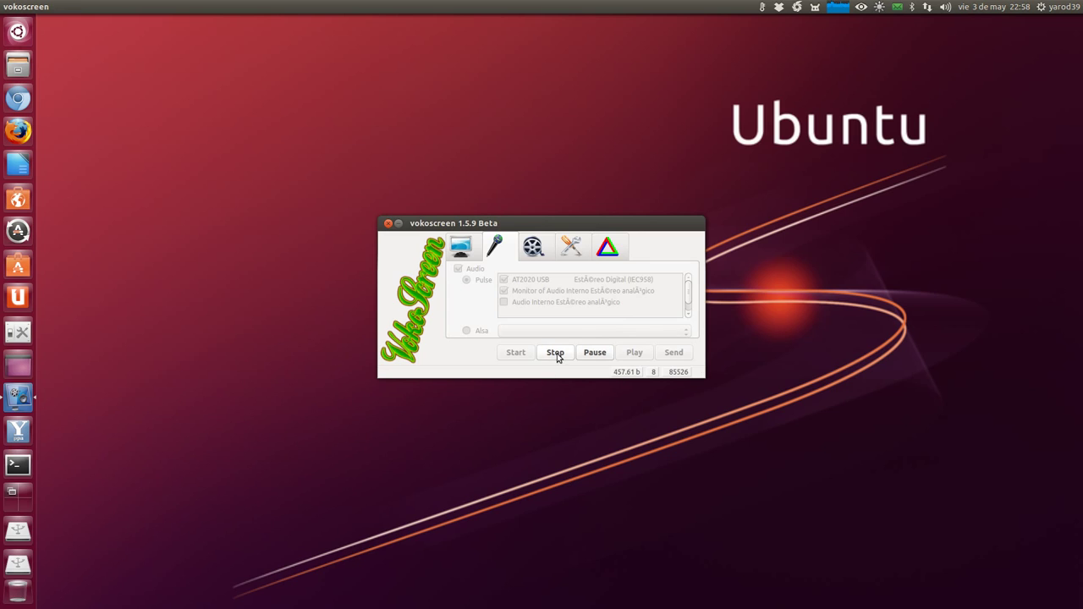